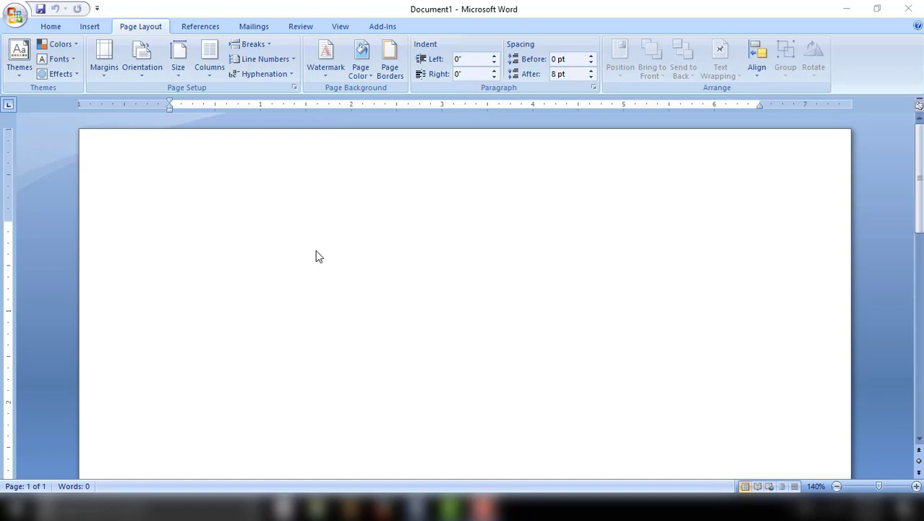
Look over the margin presets and leave the margins unchanged
left_click(106, 69)
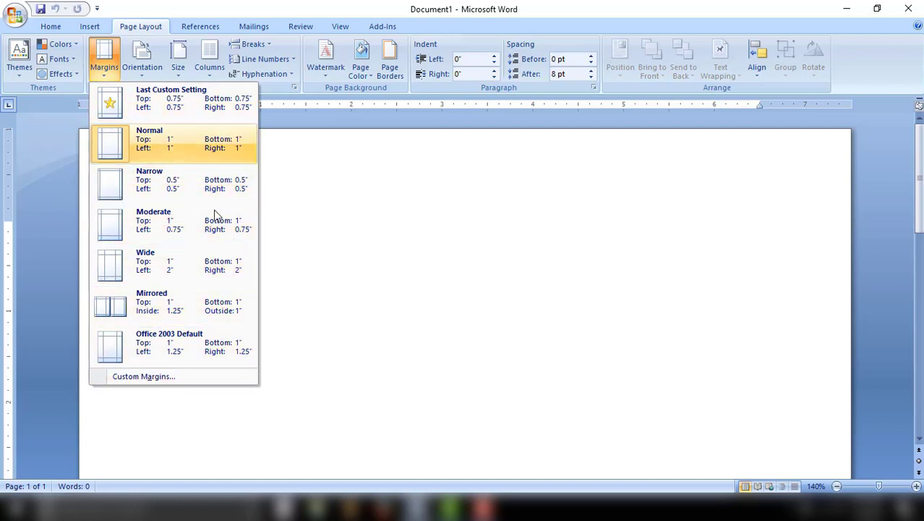
left_click(361, 207)
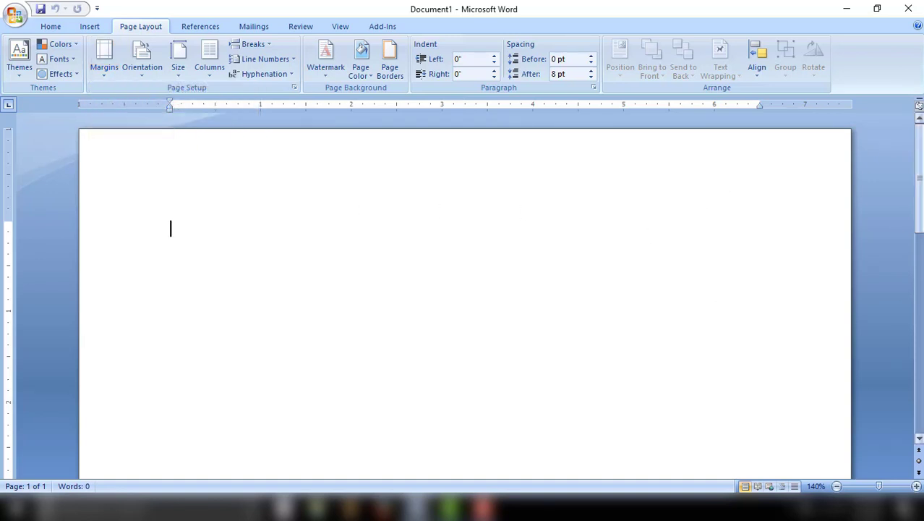
scroll(463, 289, "down", 3)
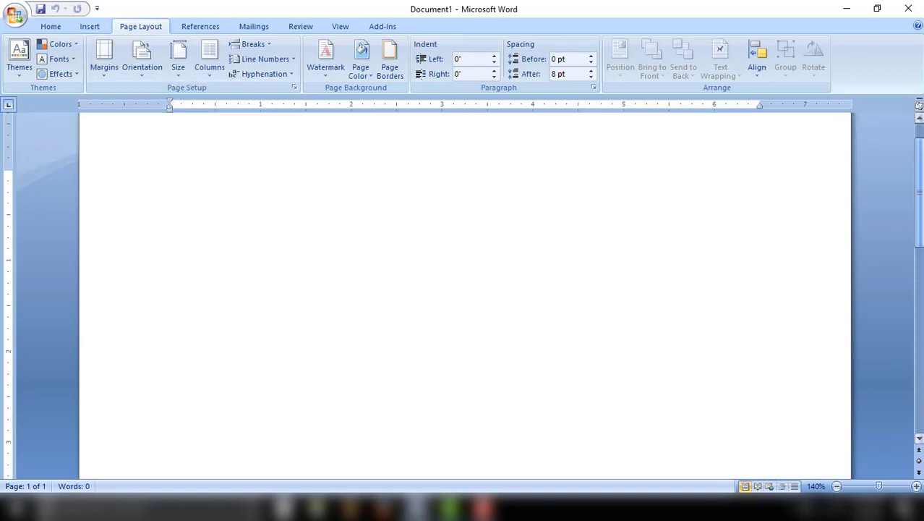
scroll(463, 289, "up", 1)
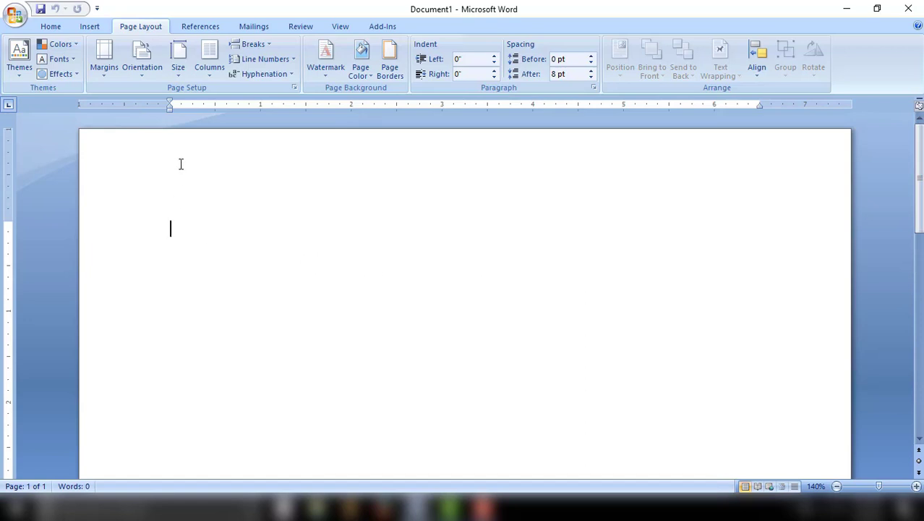
Switch the page to landscape, then back to portrait
left_click(139, 72)
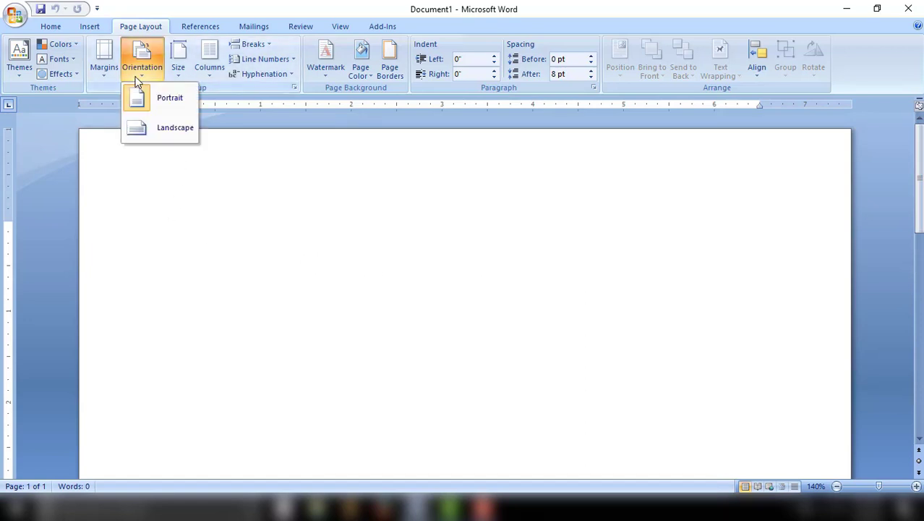
left_click(157, 128)
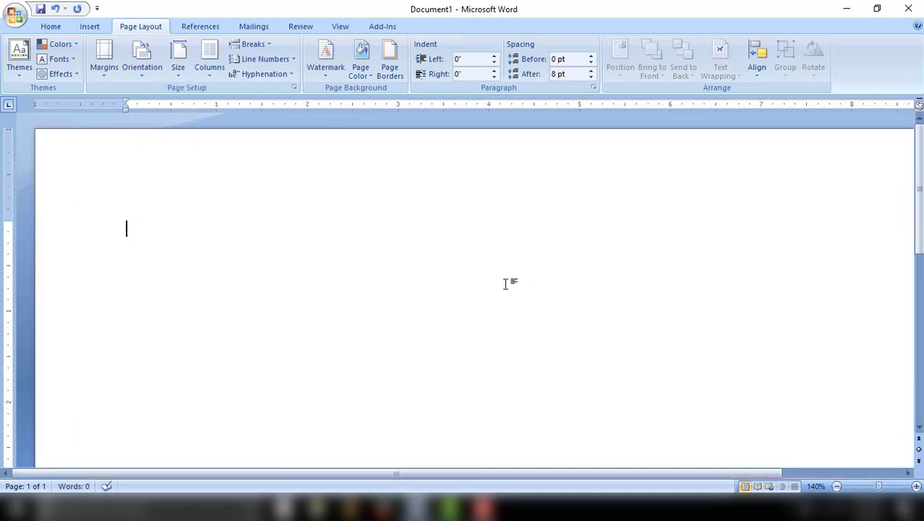
scroll(505, 283, "down", 8, "ctrl")
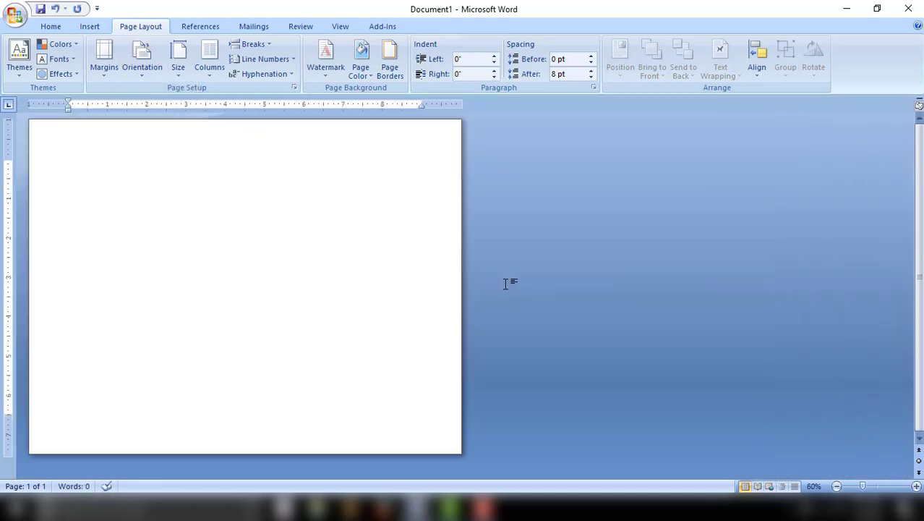
scroll(506, 283, "down", 2, "ctrl")
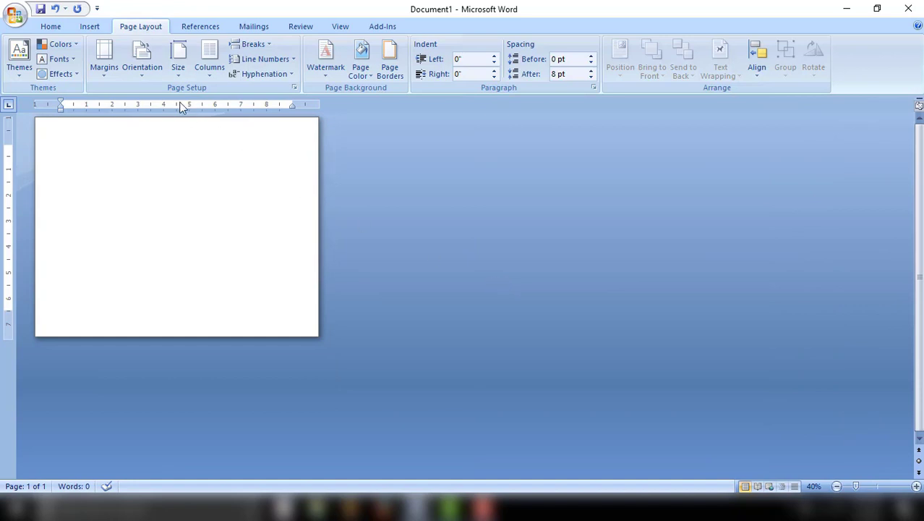
left_click(141, 61)
left_click(155, 102)
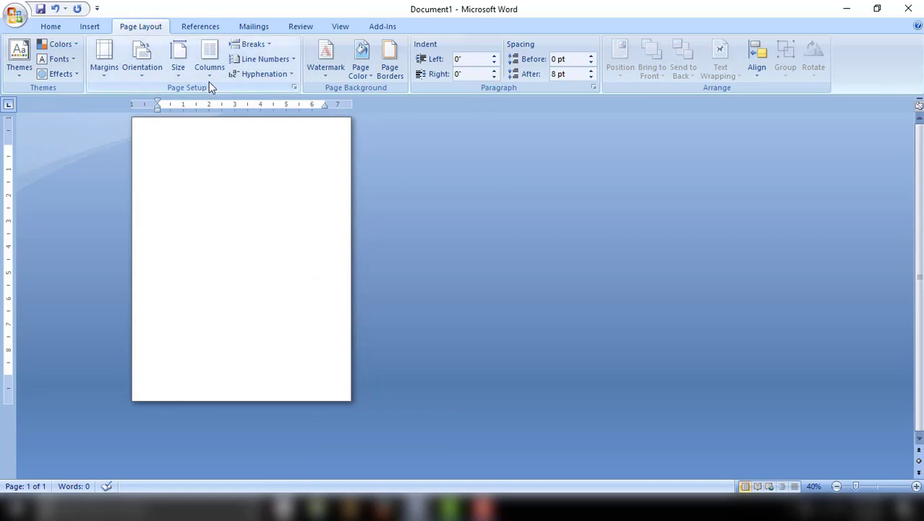
Set the paper size to A4
left_click(178, 63)
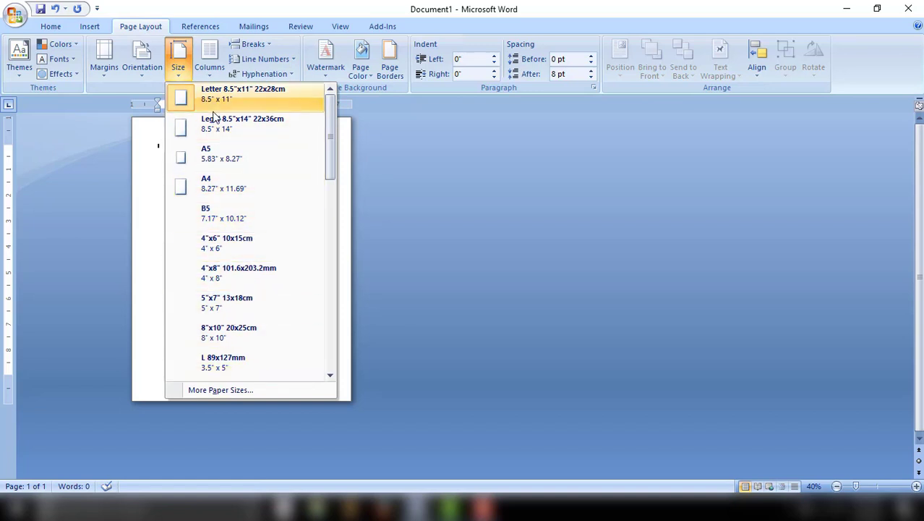
left_click(206, 195)
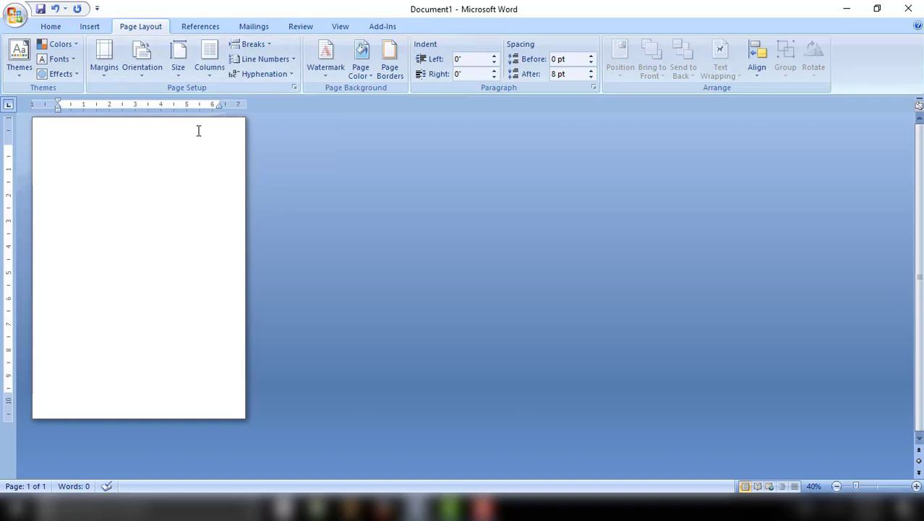
left_click(208, 68)
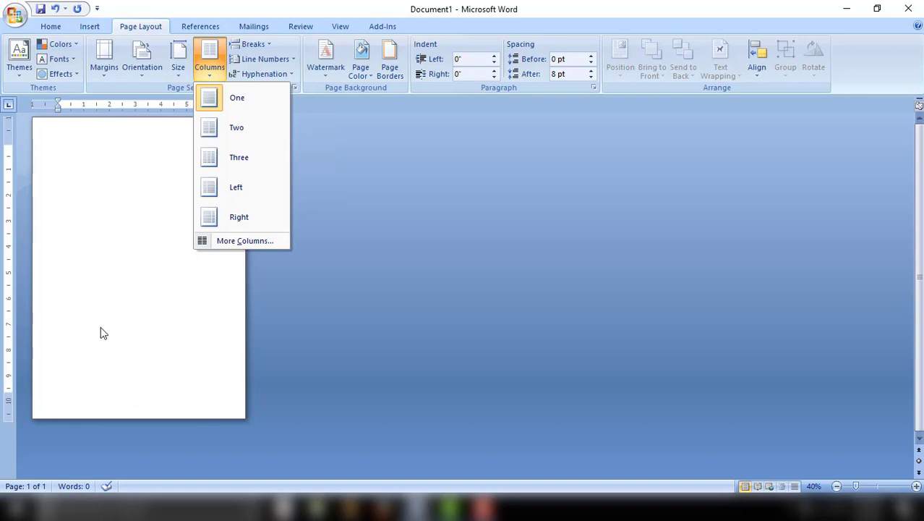
Zoom in on the page and type a long line of filler text
left_click(915, 487)
double_click(916, 487)
double_click(915, 487)
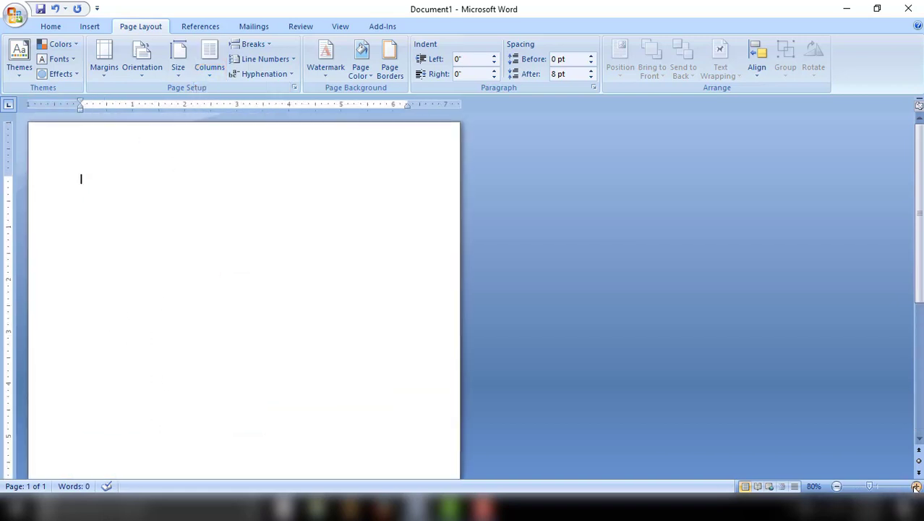
left_click(915, 487)
left_click(915, 487)
double_click(915, 487)
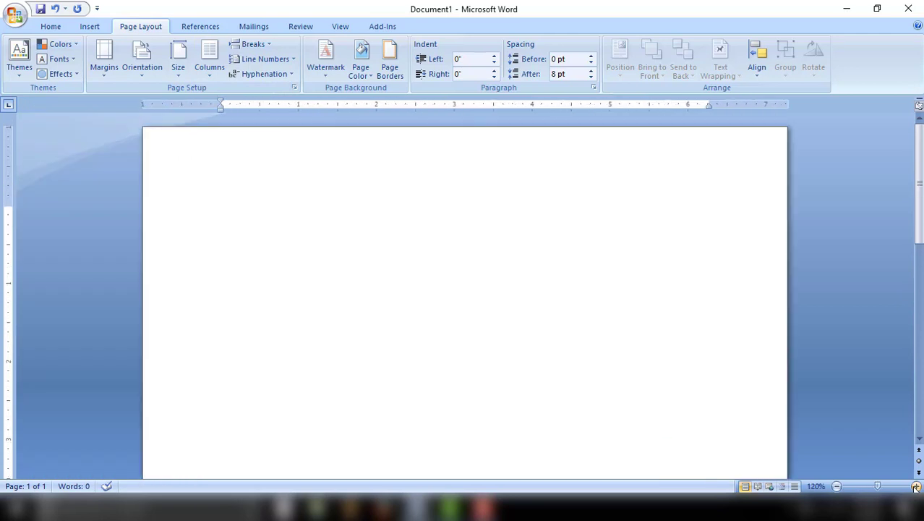
left_click(916, 487)
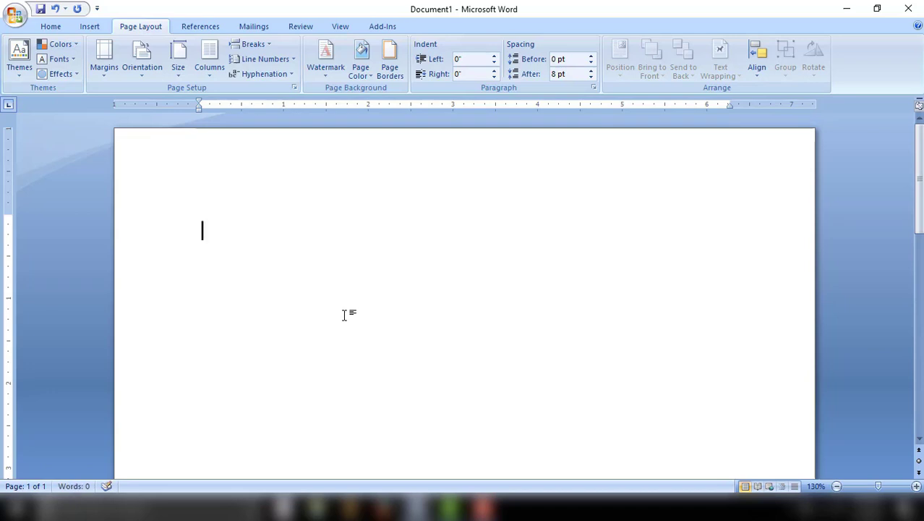
type("lkjf;lkdsjf;lskadfj;lsakdjf;laksdjf;ladskfjl;asdk")
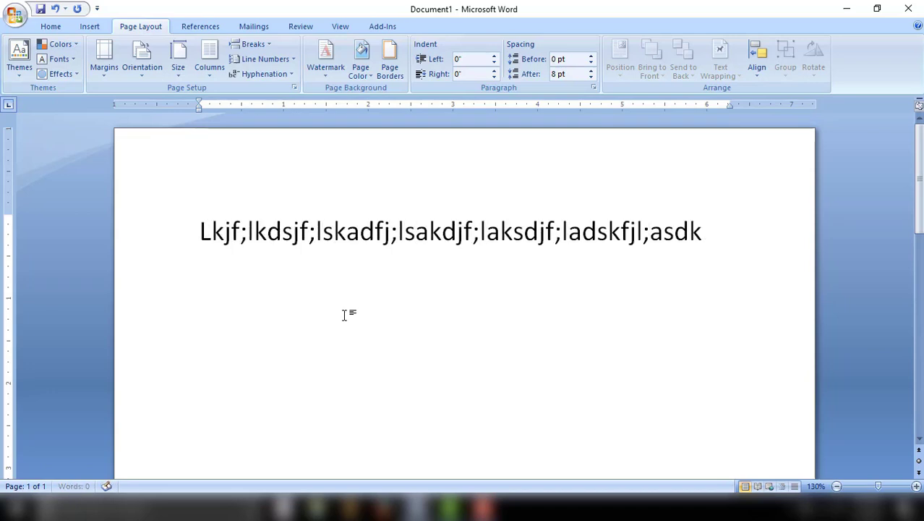
type("jf;laskjf;lksadjf;lksdjfl;kjsd;flkjsda;lfkj")
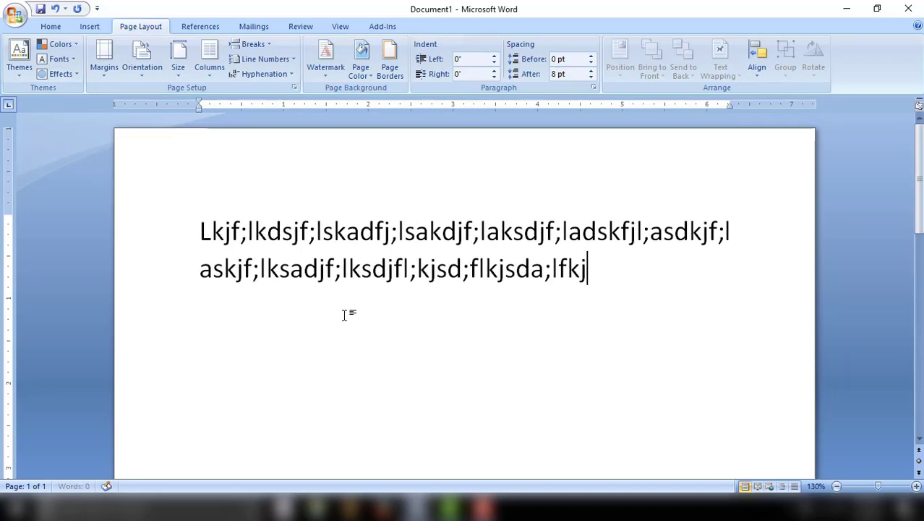
type("sad;lkfj;lsdkfj;saldk")
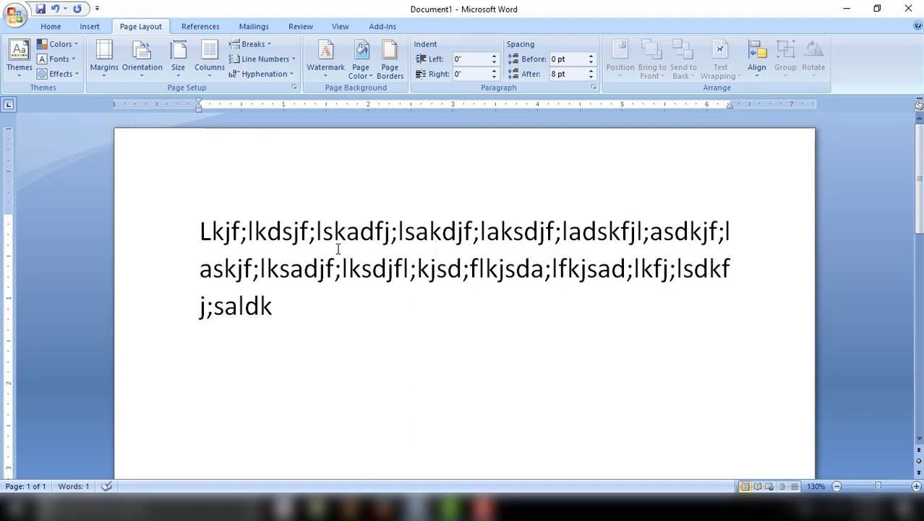
Set the filler text in two columns
left_click(209, 60)
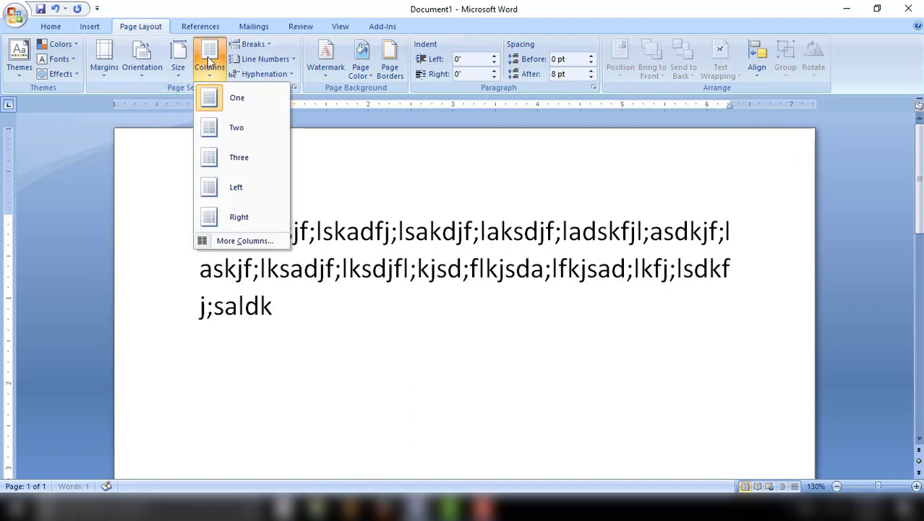
left_click(229, 128)
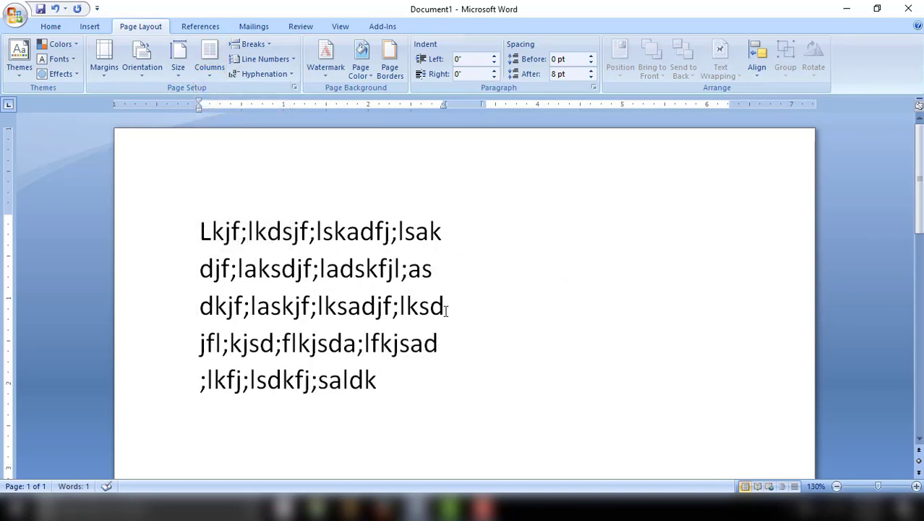
scroll(446, 310, "down", 2, "ctrl")
scroll(446, 310, "down", 4, "ctrl")
scroll(400, 305, "down", 2, "ctrl")
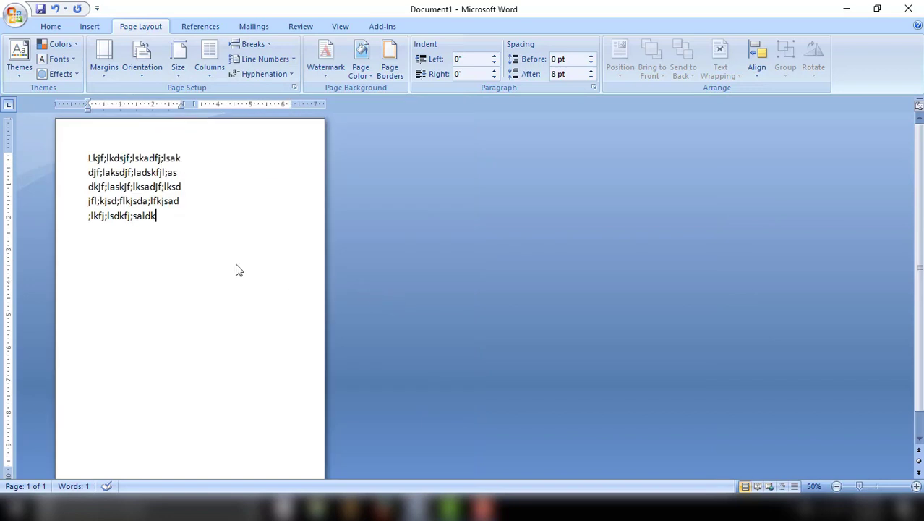
scroll(235, 268, "down", 2, "ctrl")
Copy the text and paste it three more times to fill both columns
left_click_drag(118, 175, 72, 138)
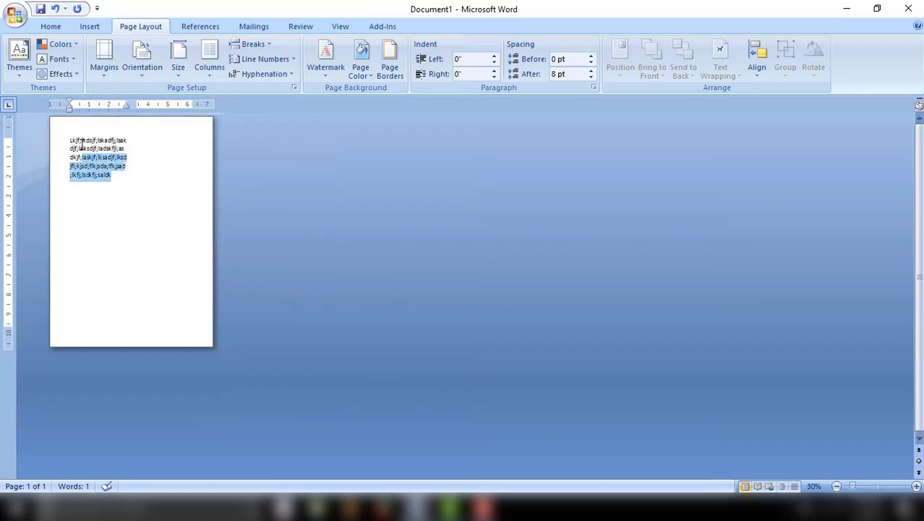
key("ctrl+c")
key("ctrl+v")
key("ctrl+v")
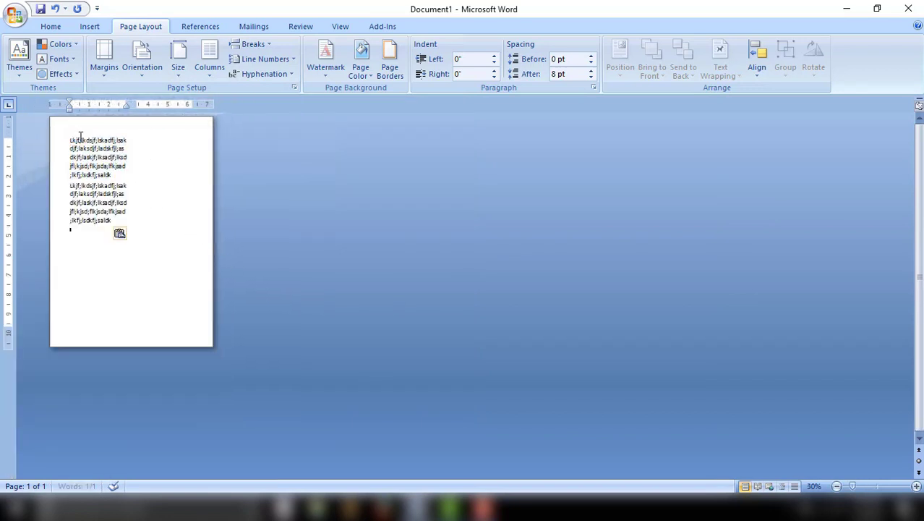
key("ctrl+v")
key("ctrl+v")
key("ctrl+v")
key("ctrl+v")
key("ctrl+v")
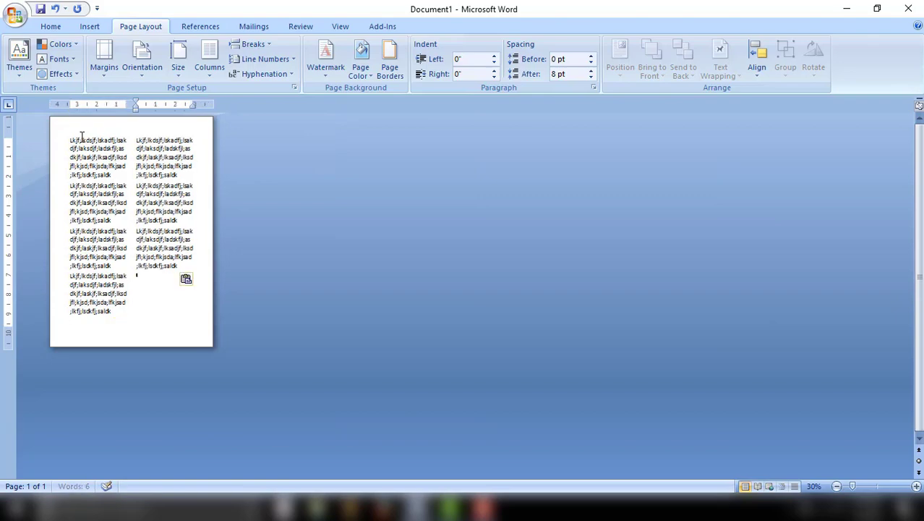
key("ctrl+v")
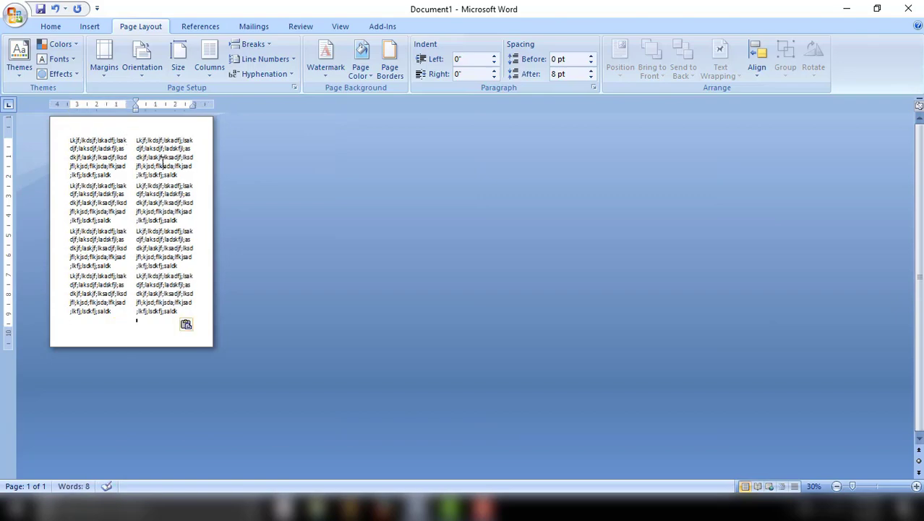
scroll(298, 233, "up", 1)
scroll(299, 233, "up", 8)
scroll(298, 234, "down", 3)
scroll(299, 233, "down", 2)
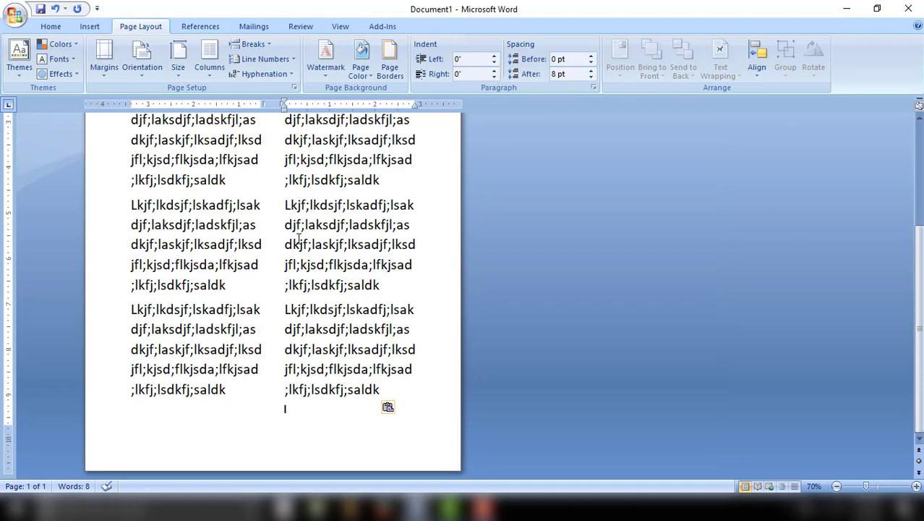
scroll(297, 239, "up", 1)
scroll(298, 238, "up", 3)
scroll(275, 217, "down", 2)
scroll(262, 199, "down", 2)
scroll(261, 200, "up", 2)
scroll(262, 200, "up", 2)
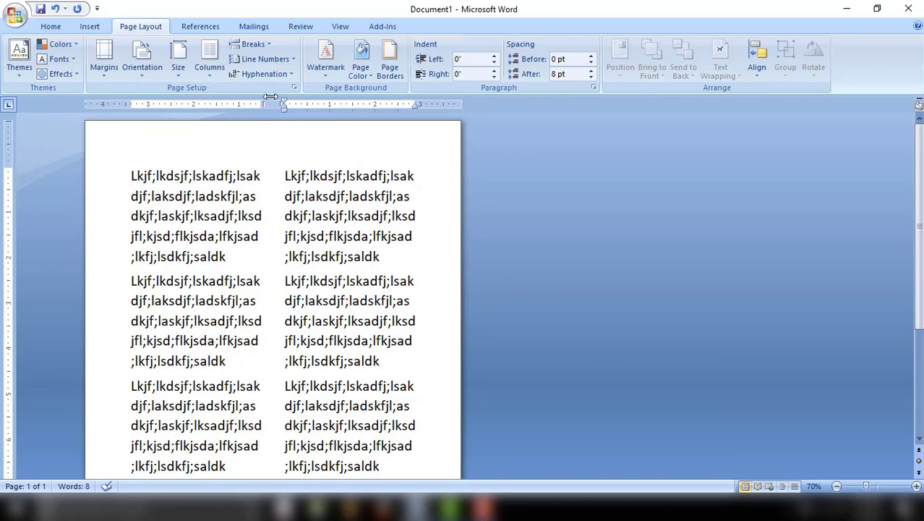
Browse the Breaks, Home, Insert and Line Numbers options without changing anything
left_click(267, 48)
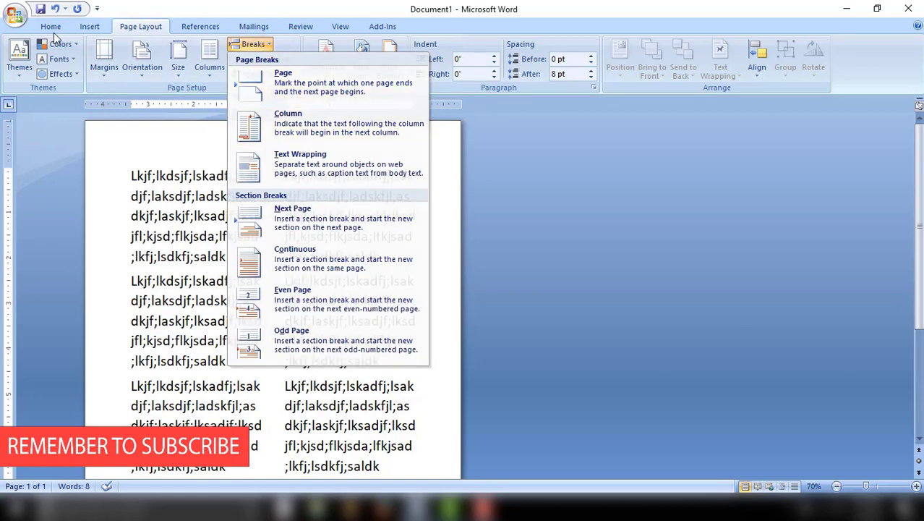
left_click(57, 29)
left_click(85, 28)
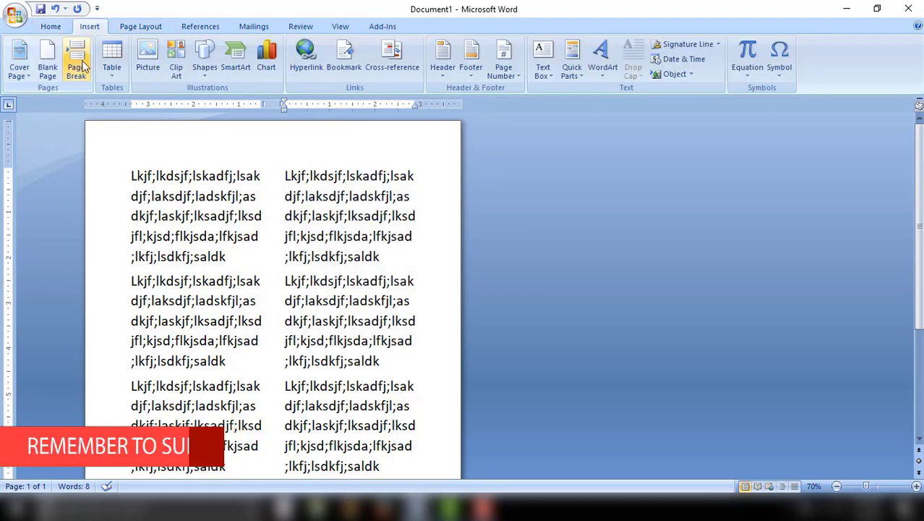
left_click(143, 27)
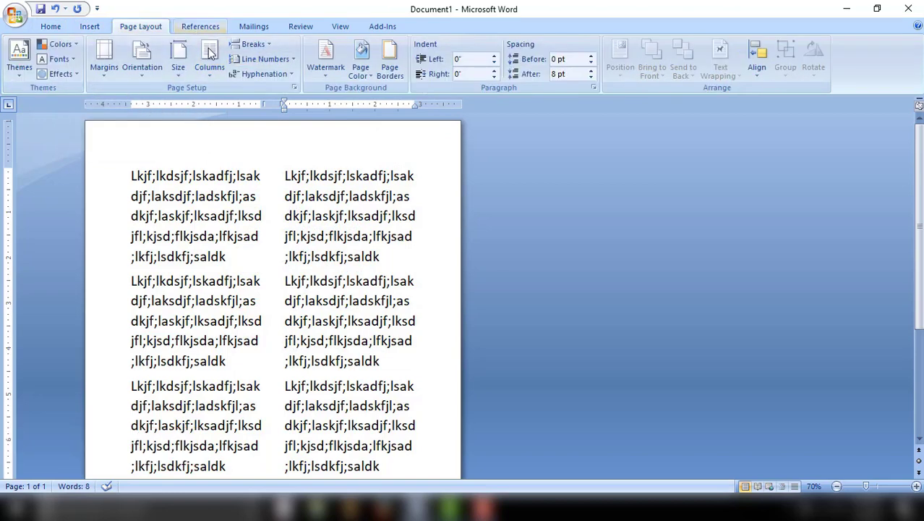
left_click(285, 61)
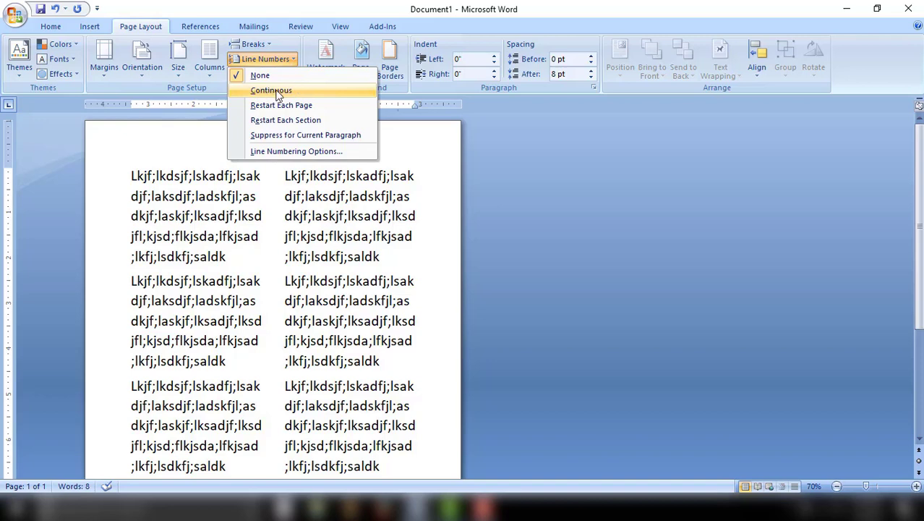
left_click(260, 44)
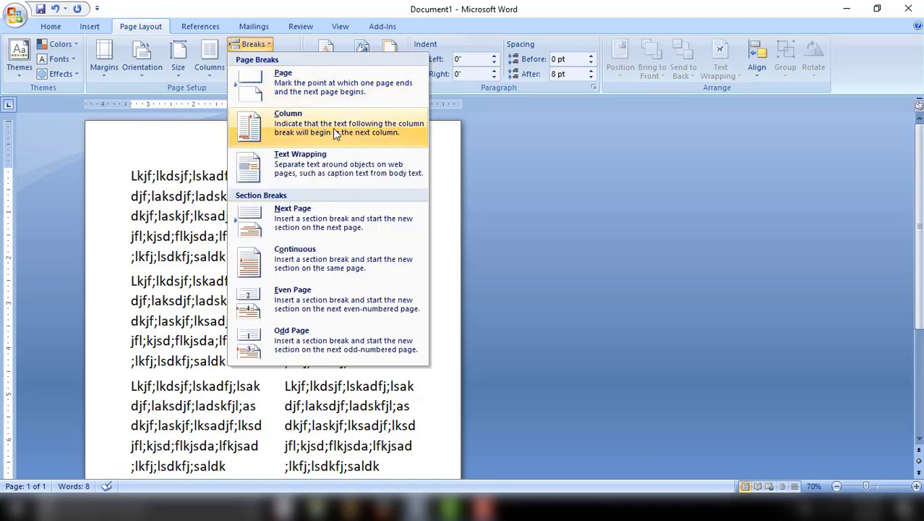
left_click(208, 58)
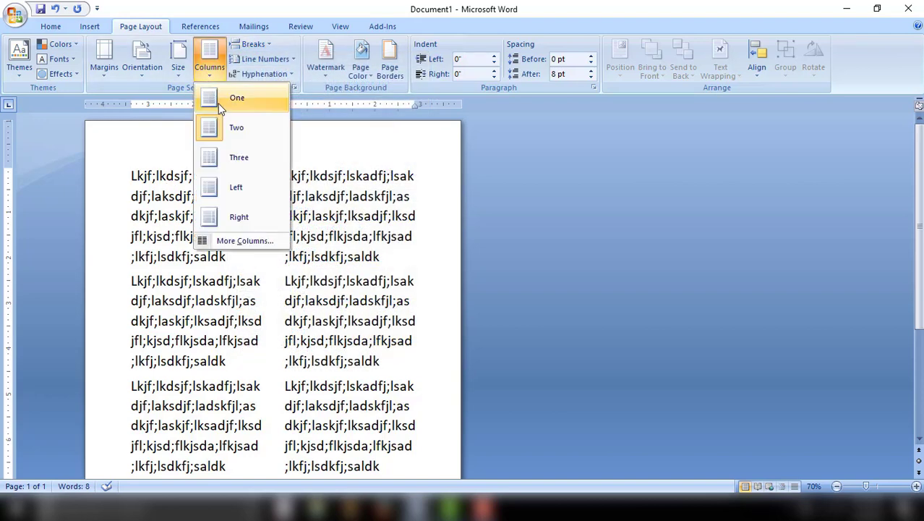
Return the text to one column and place the cursor just after 'kjsd'
left_click(220, 101)
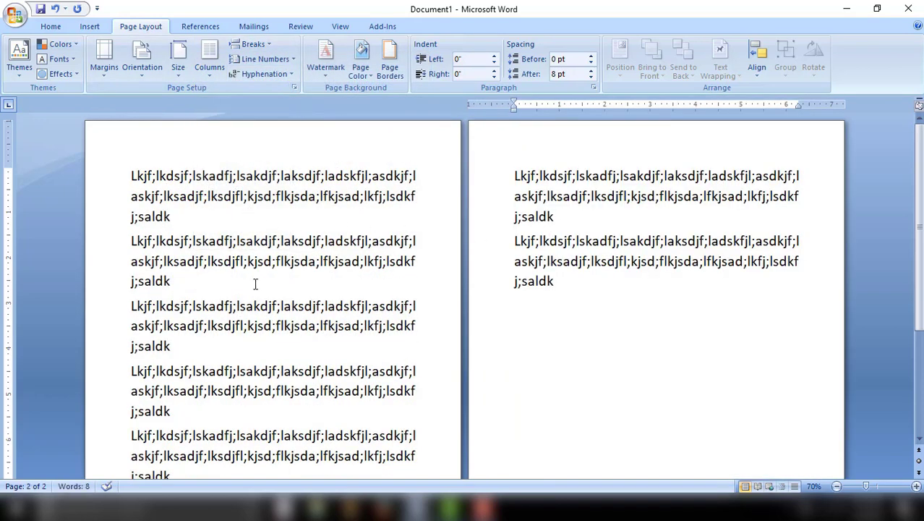
double_click(274, 261)
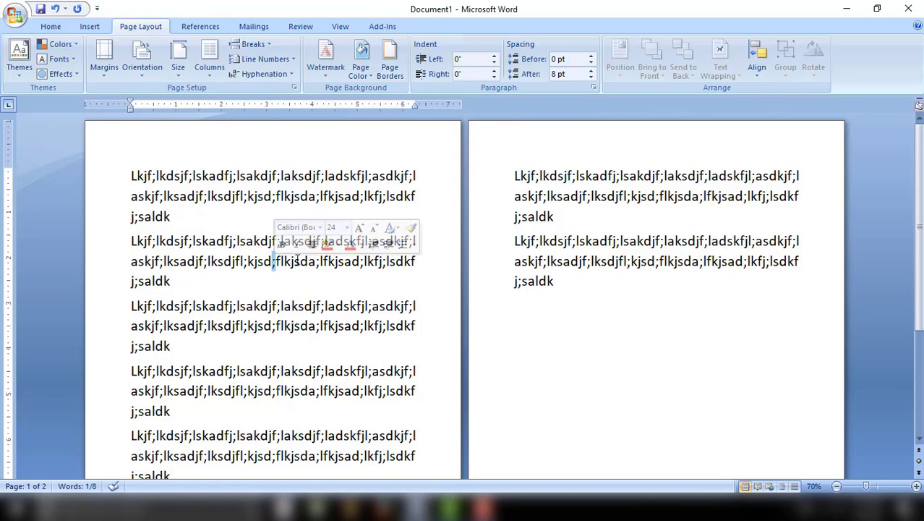
key("Left")
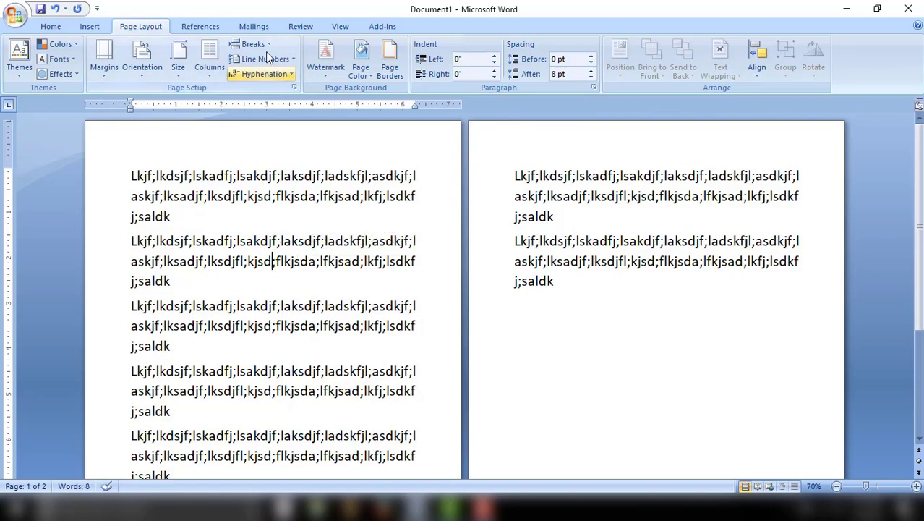
Insert a column break after 'kjsd' in the second paragraph
left_click(253, 44)
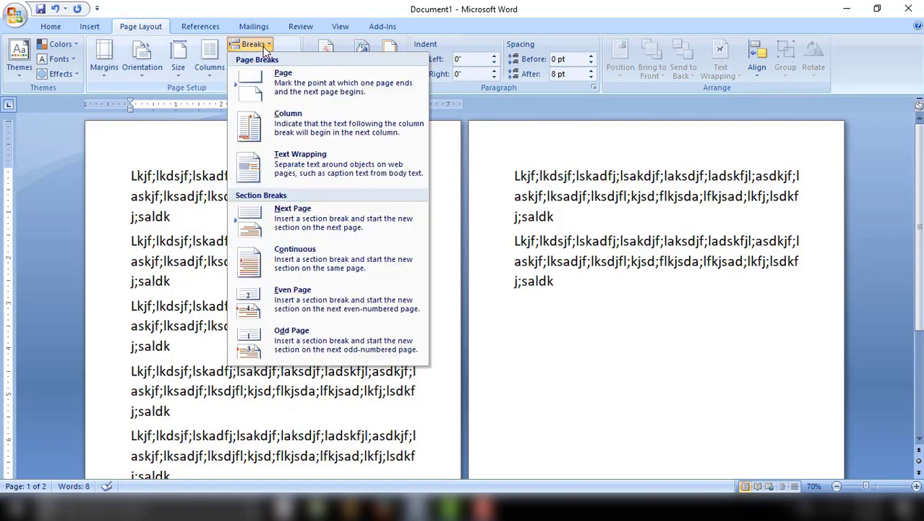
left_click(276, 133)
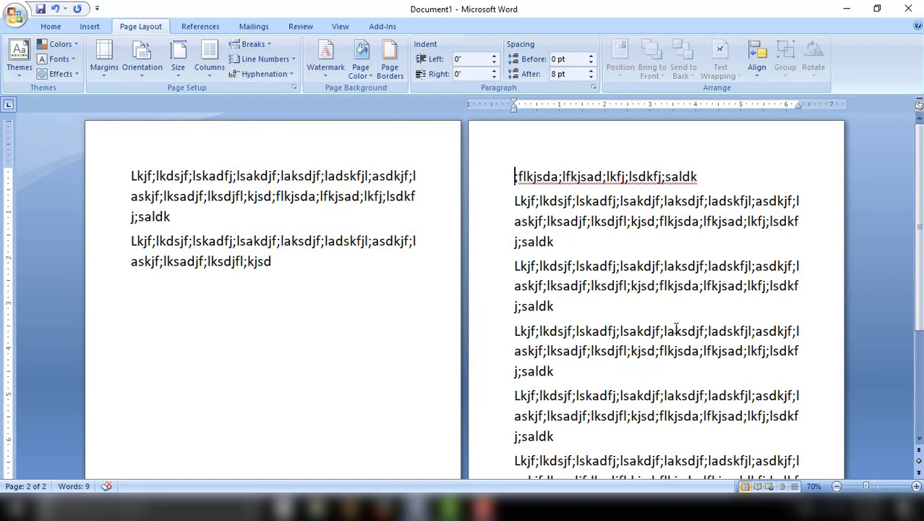
scroll(689, 296, "down", 3)
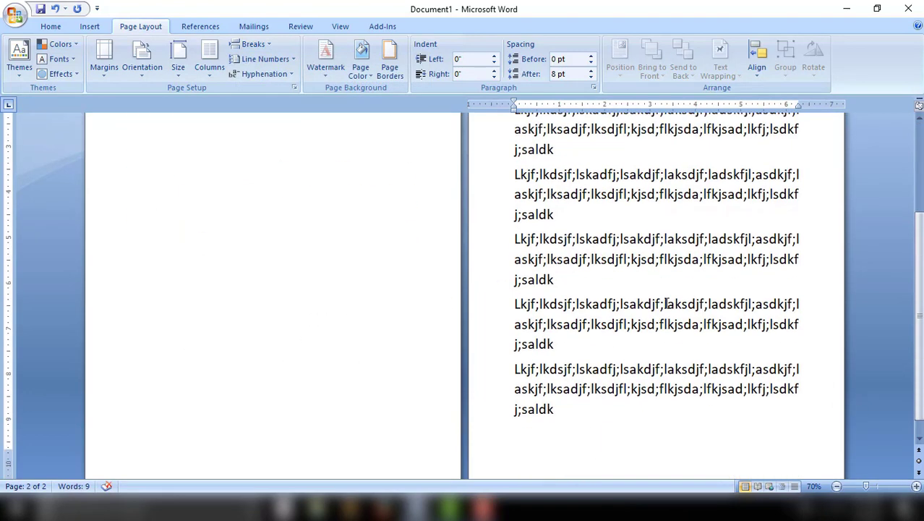
scroll(672, 300, "down", 2)
scroll(669, 301, "up", 5)
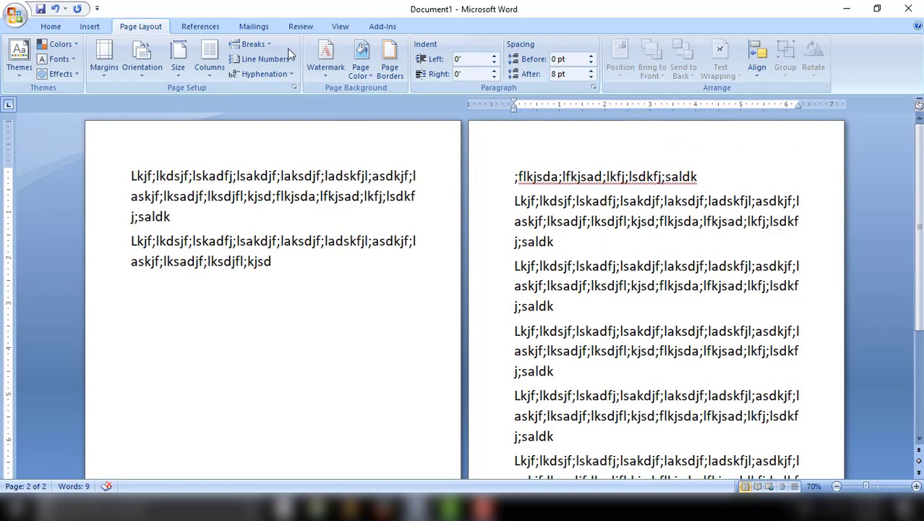
left_click(255, 45)
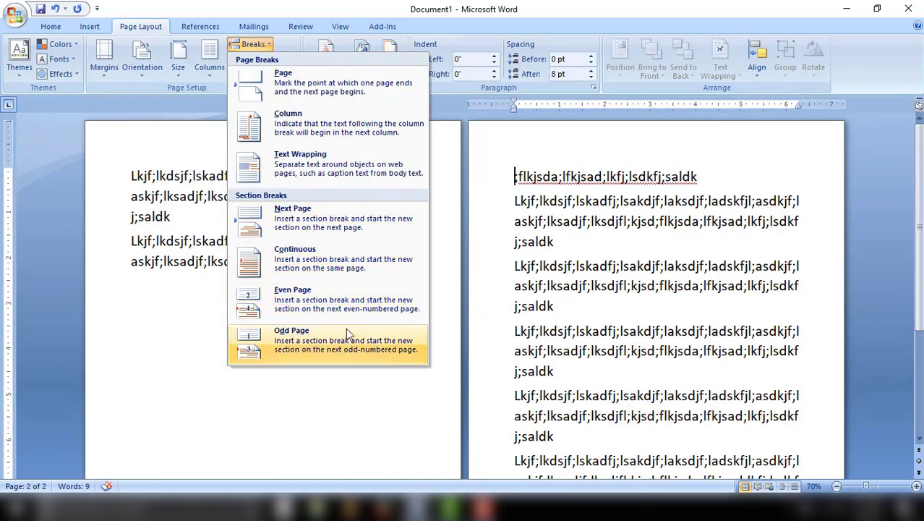
left_click(266, 46)
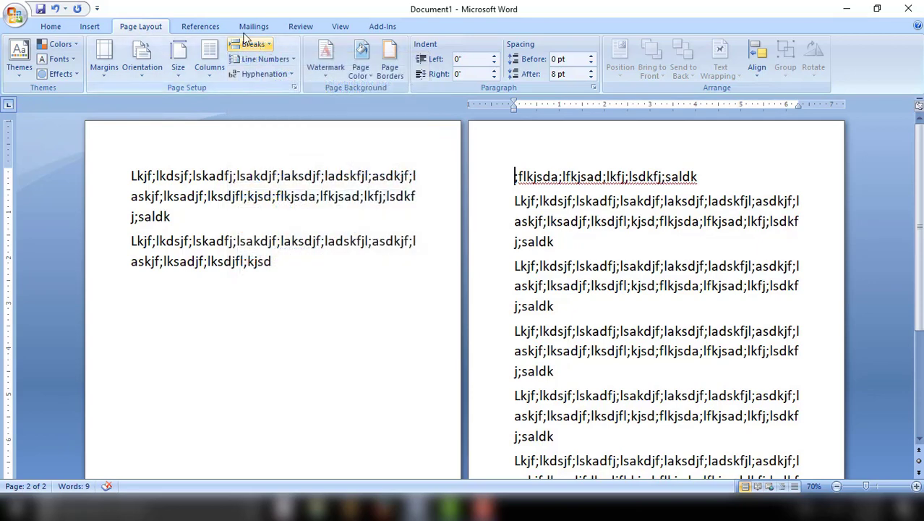
left_click(286, 62)
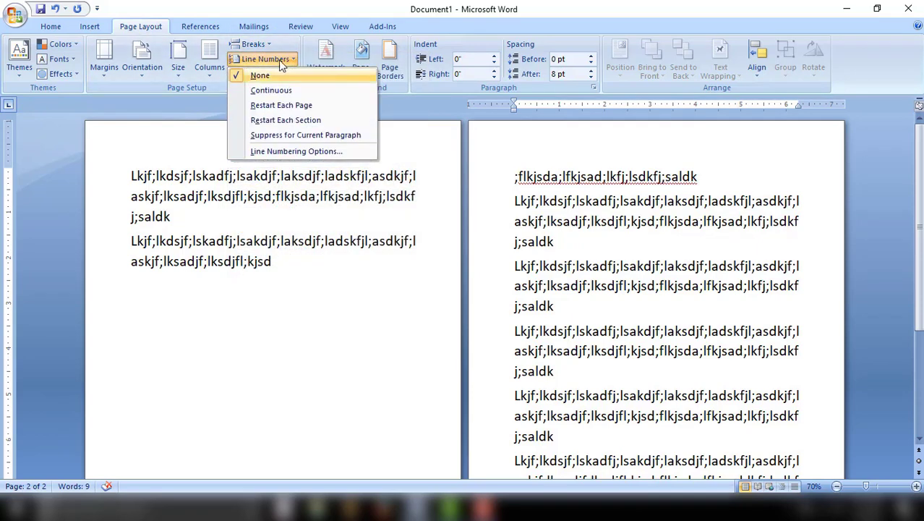
left_click(288, 61)
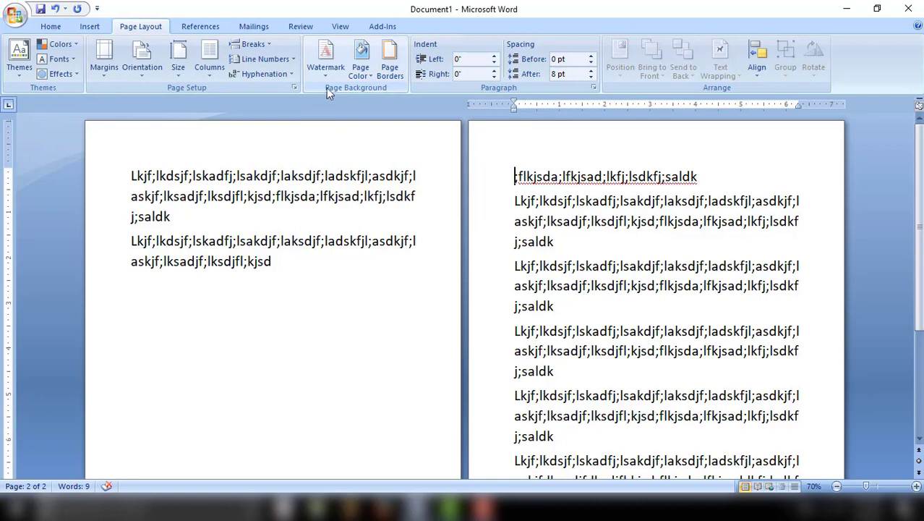
Apply the diagonal CONFIDENTIAL 1 watermark and click back into the text
left_click(343, 73)
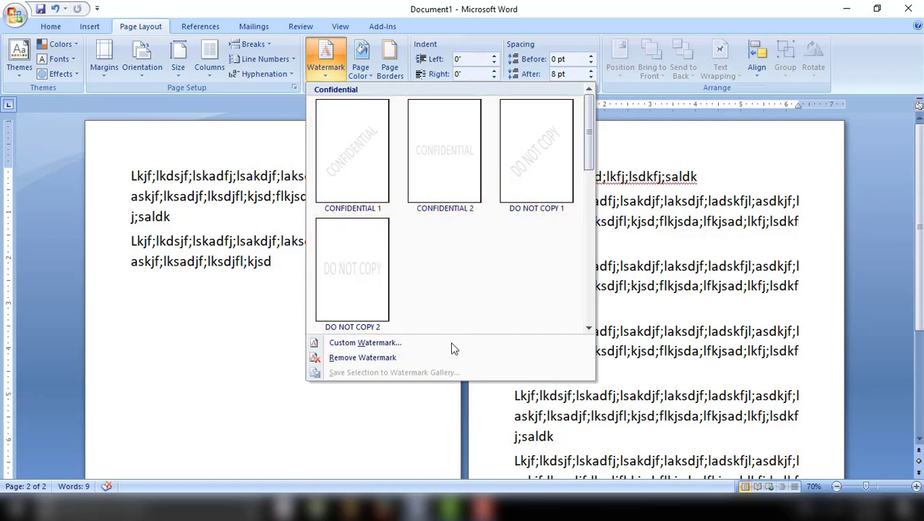
left_click(347, 143)
scroll(653, 230, "down", 1)
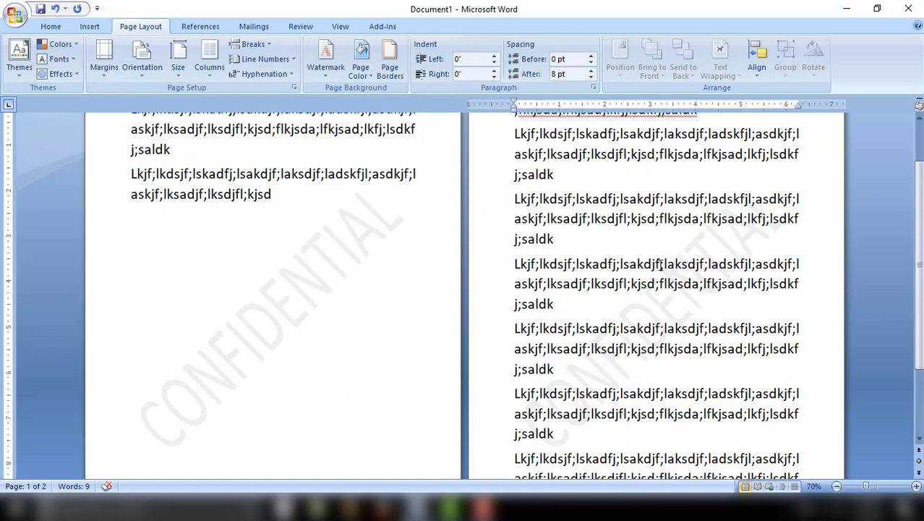
scroll(660, 266, "up", 8, "ctrl")
scroll(511, 233, "down", 1)
scroll(510, 233, "down", 1)
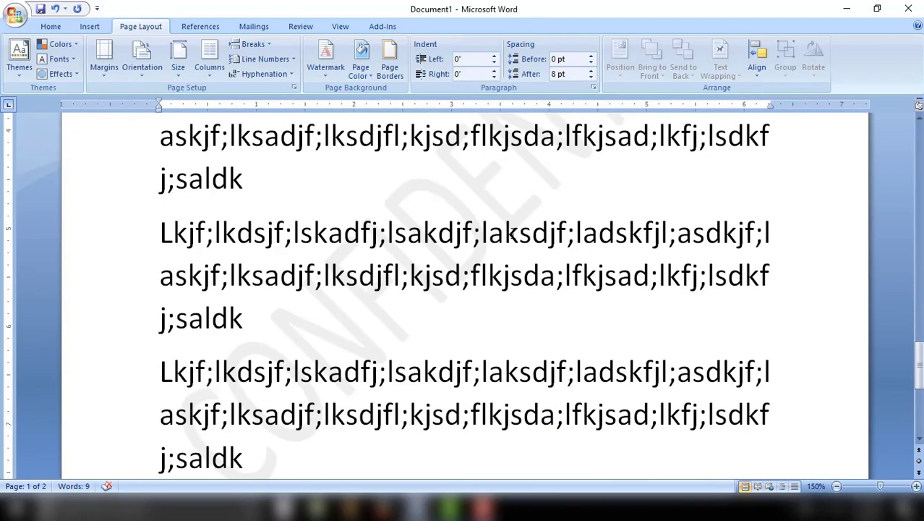
left_click(489, 183)
Use Custom Watermark to replace CONFIDENTIAL with the text 'Microsoft word'
left_click(339, 82)
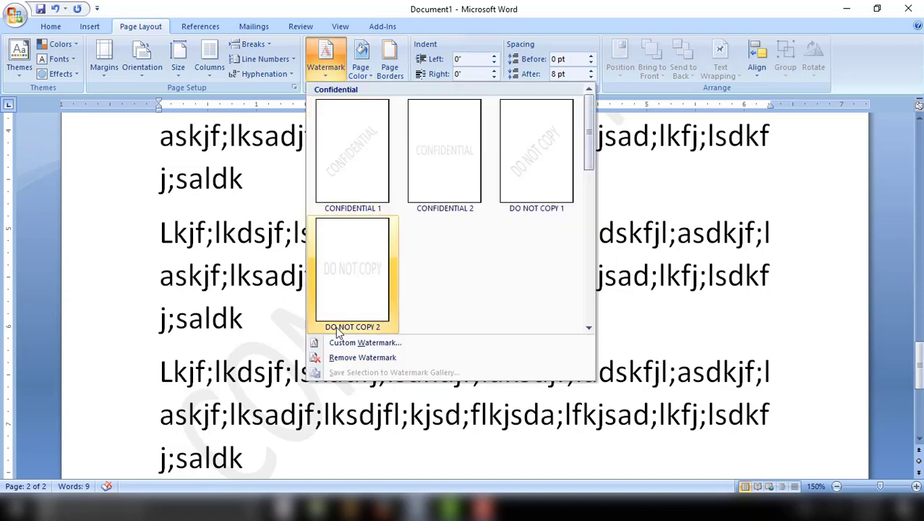
left_click(364, 354)
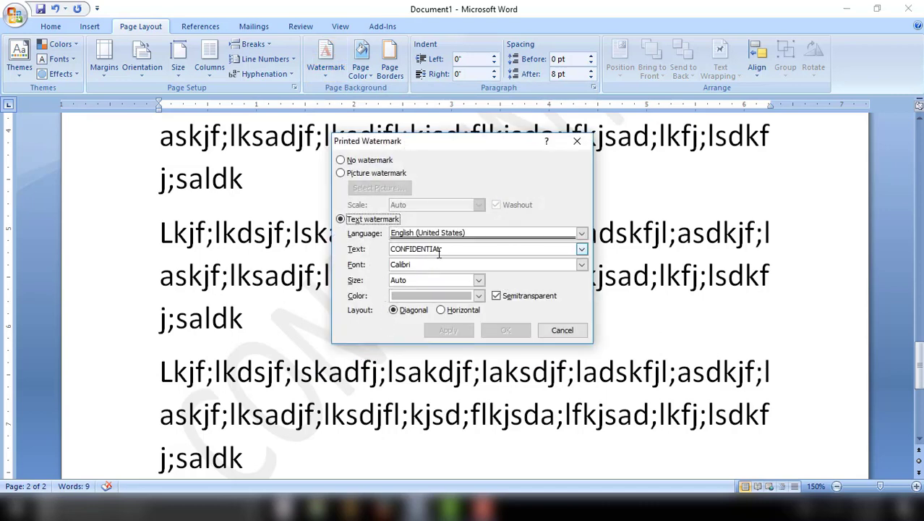
left_click_drag(443, 249, 377, 255)
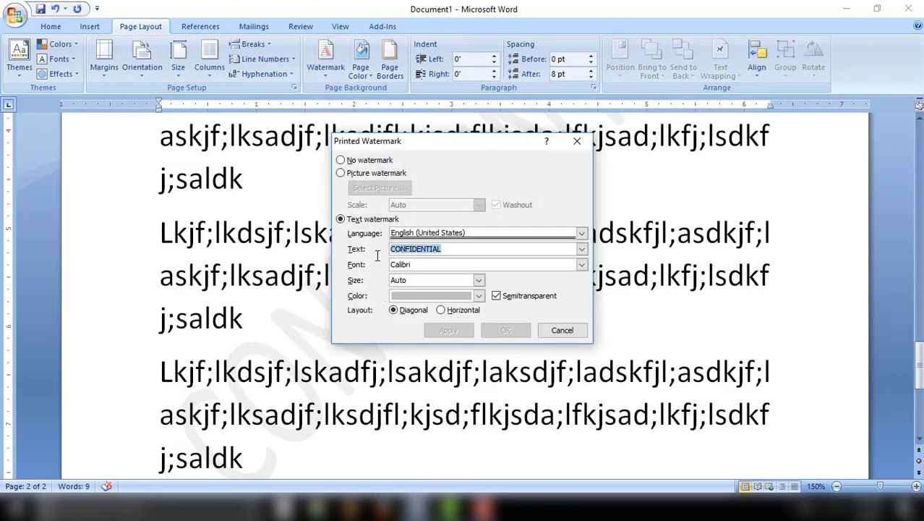
type("Microsoft word")
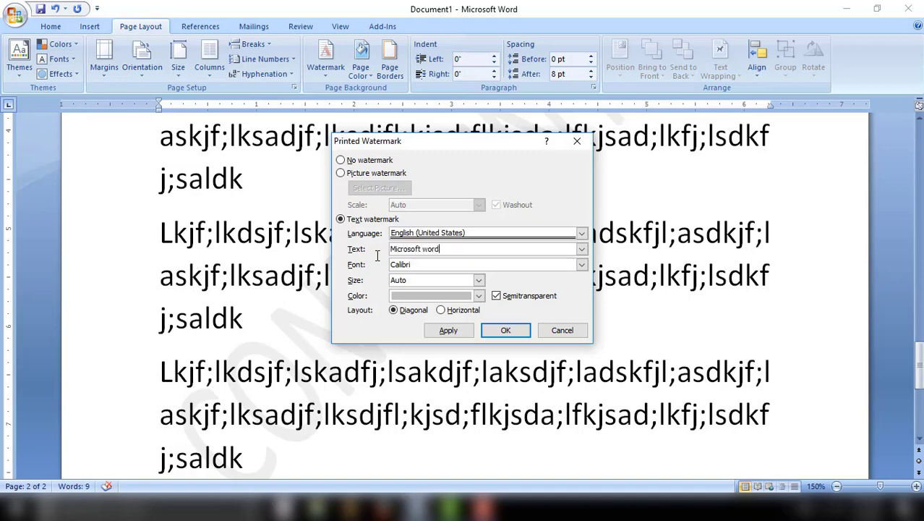
left_click(495, 331)
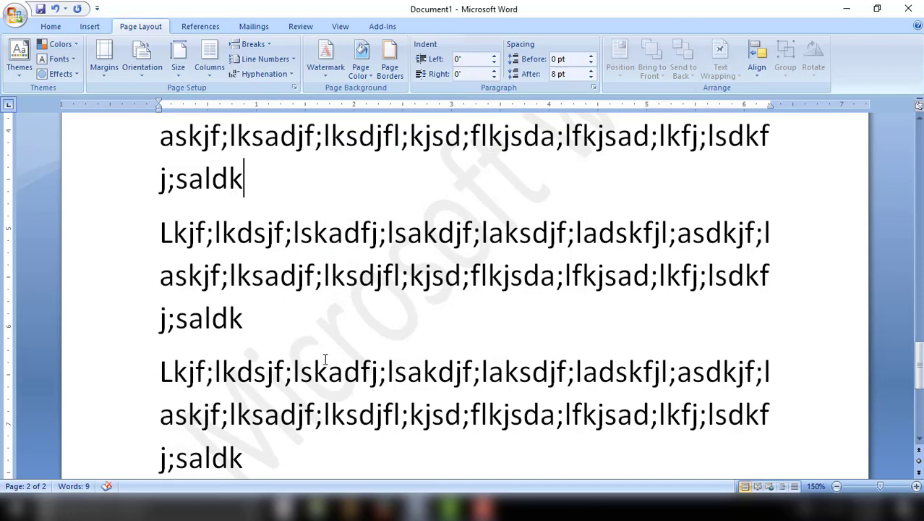
scroll(325, 359, "down", 1)
left_click_drag(243, 405, 371, 365)
left_click(486, 246)
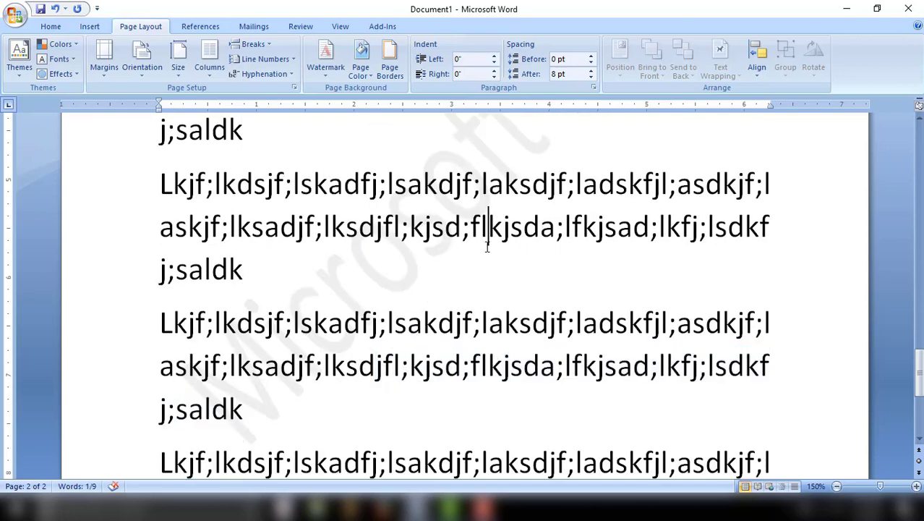
scroll(383, 303, "up", 2)
scroll(383, 302, "up", 2)
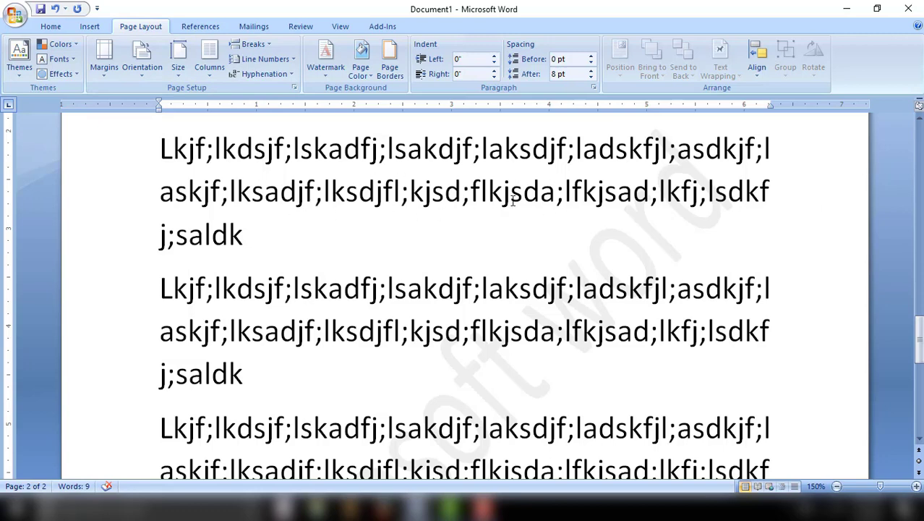
scroll(463, 203, "up", 2)
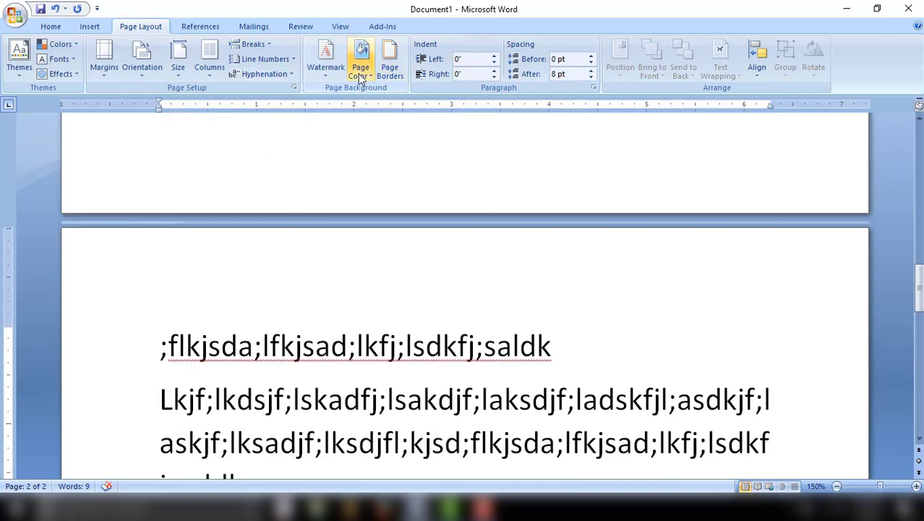
Give the pages a blue theme background colour
left_click(361, 73)
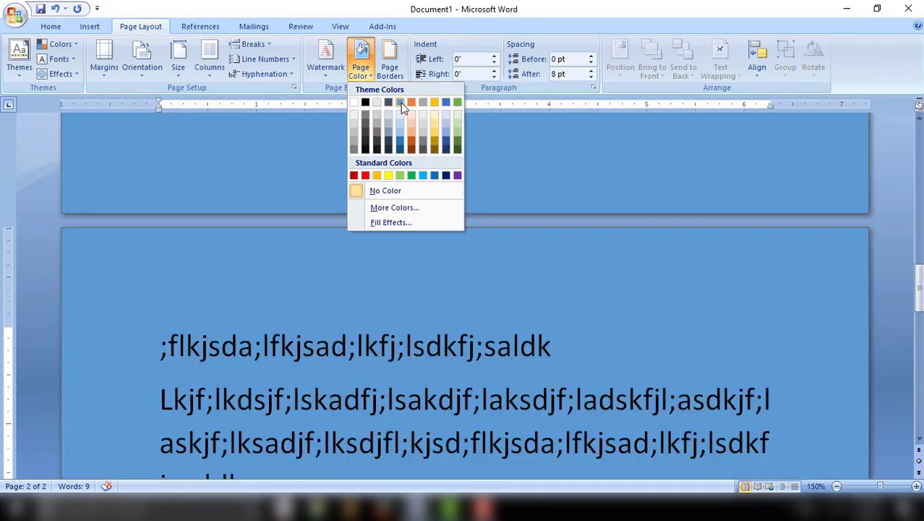
left_click(400, 102)
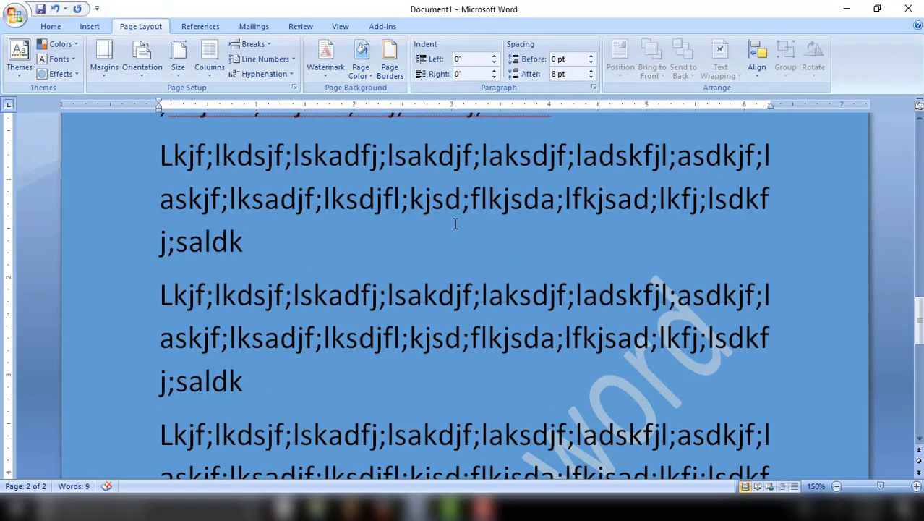
scroll(401, 281, "down", 3)
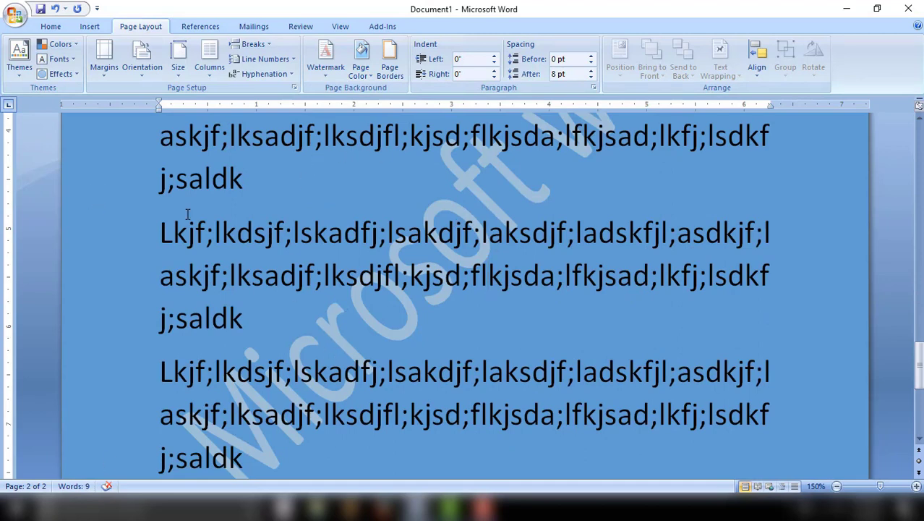
key("ctrl+a")
Make all the selected text White using the Home tab's Font Color list
left_click(50, 26)
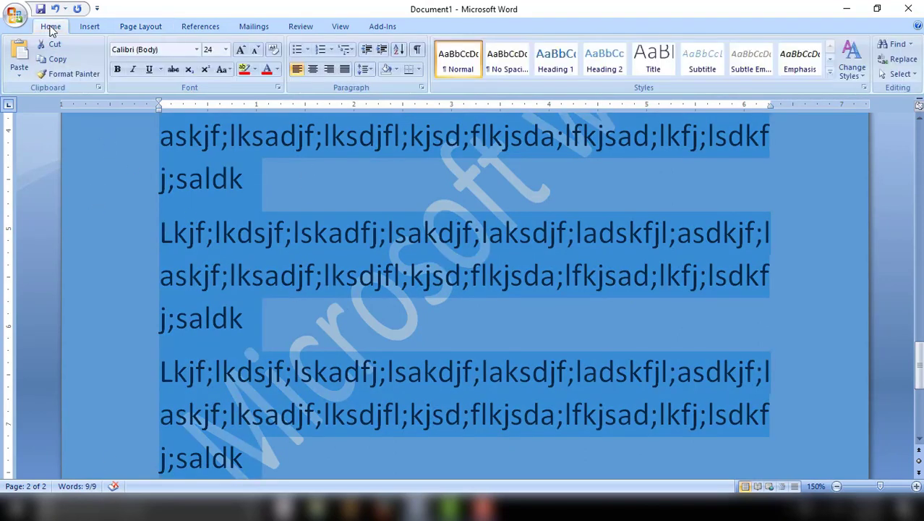
left_click(277, 69)
left_click(272, 112)
left_click(552, 309)
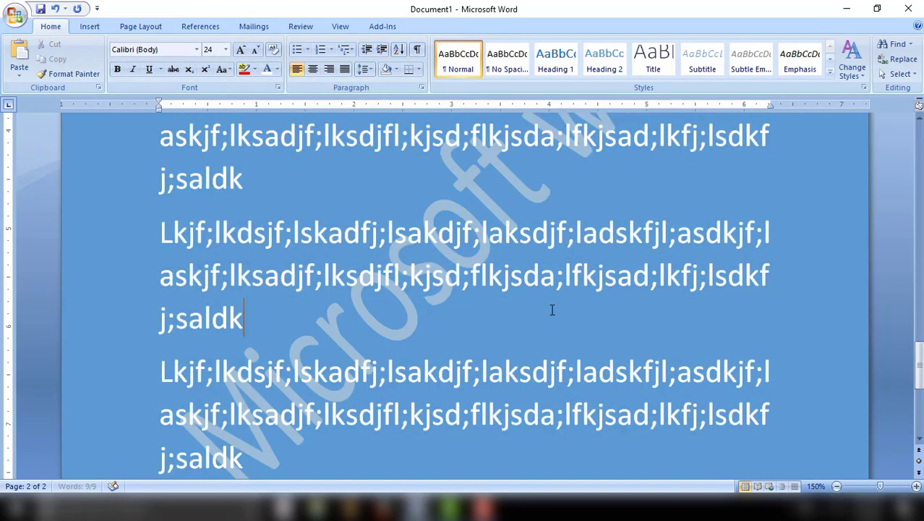
scroll(486, 319, "up", 3)
scroll(486, 320, "up", 10)
scroll(486, 319, "up", 5)
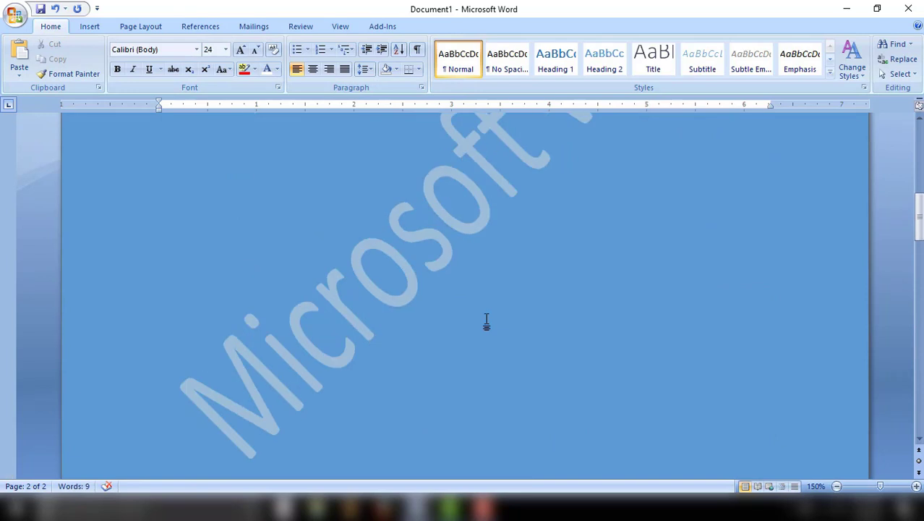
scroll(486, 320, "down", 5)
scroll(487, 320, "down", 4)
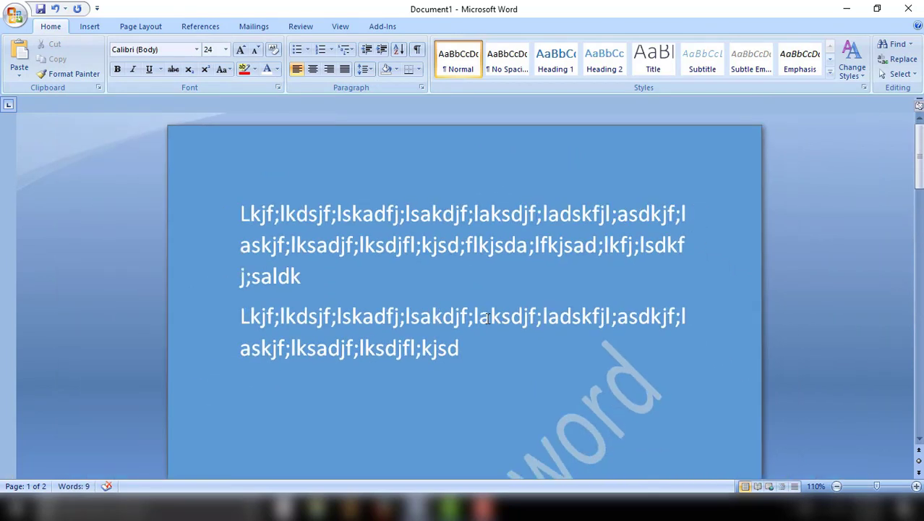
scroll(487, 320, "down", 1)
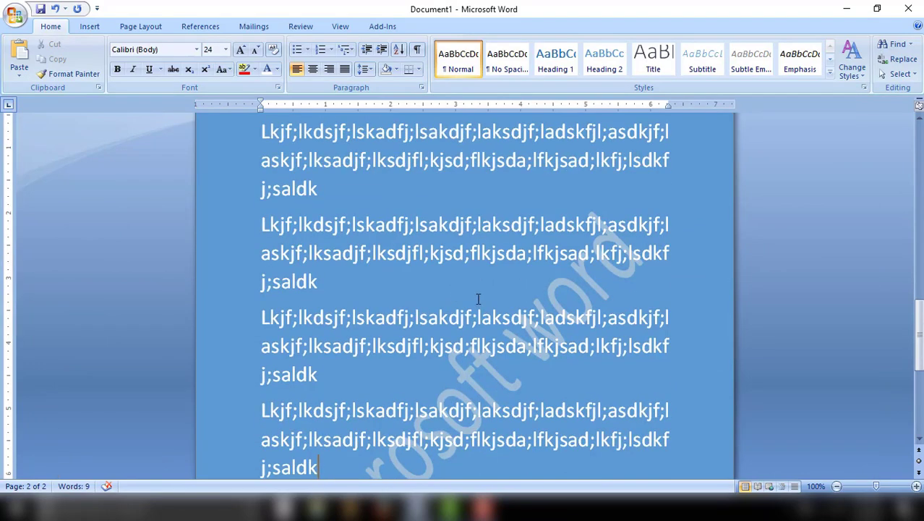
scroll(497, 304, "down", 5)
scroll(498, 302, "up", 3)
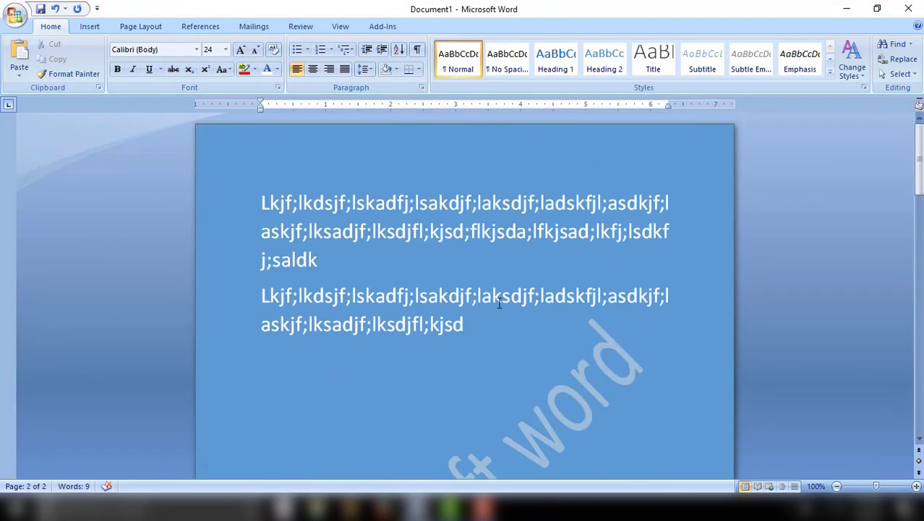
In Page Borders, pick a thick 3 pt line and toggle the preview edges
left_click(154, 31)
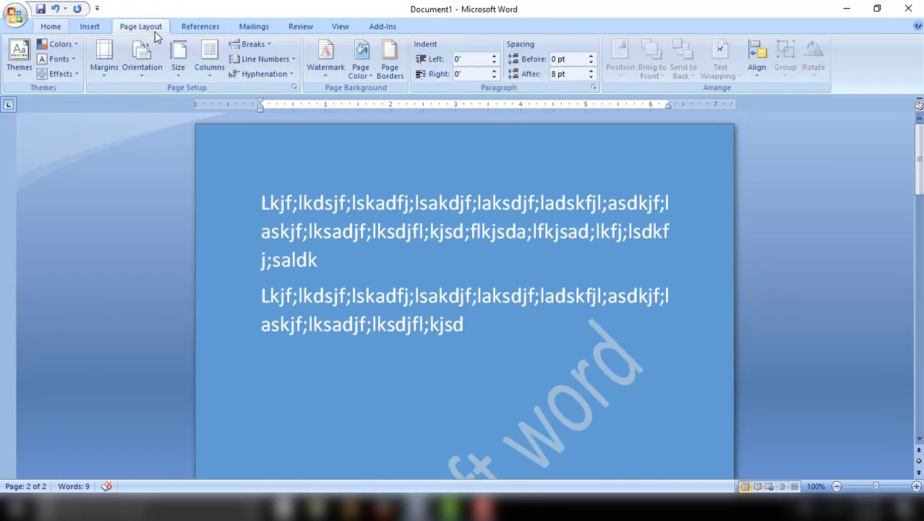
left_click(388, 72)
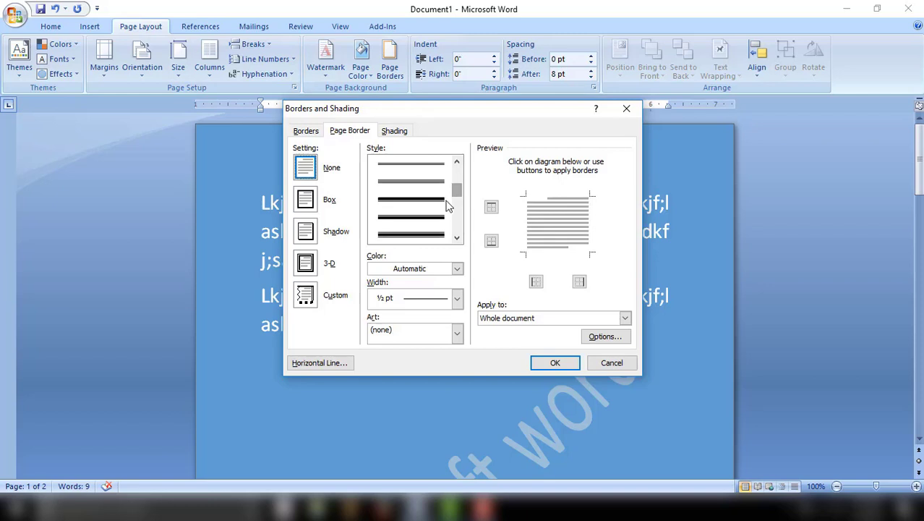
left_click(438, 201)
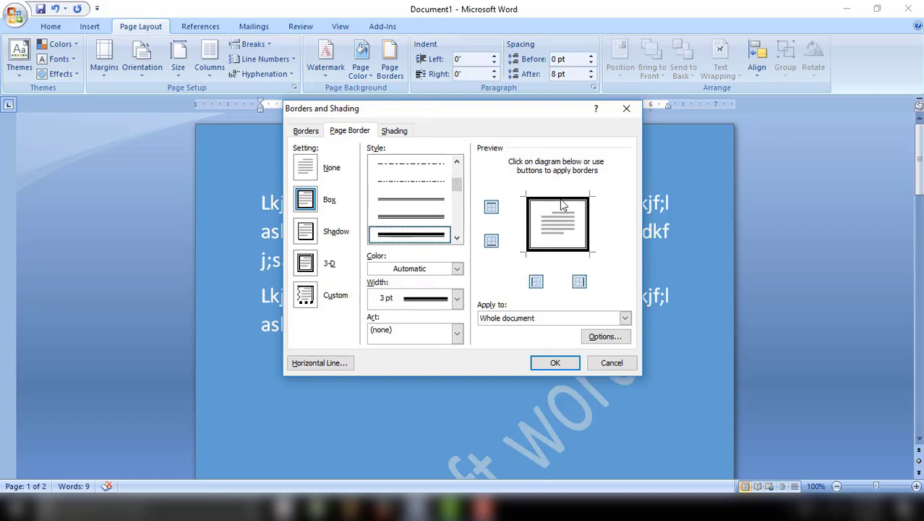
left_click(536, 282)
left_click(536, 282)
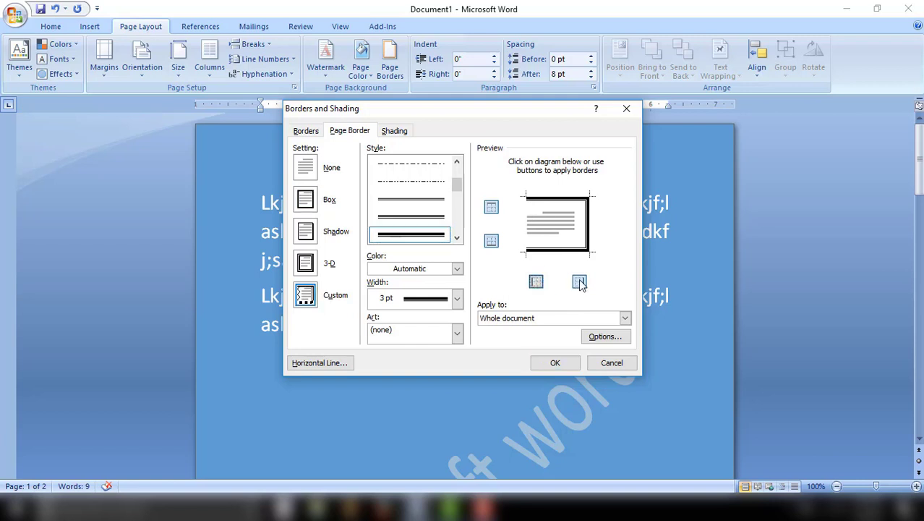
left_click(579, 281)
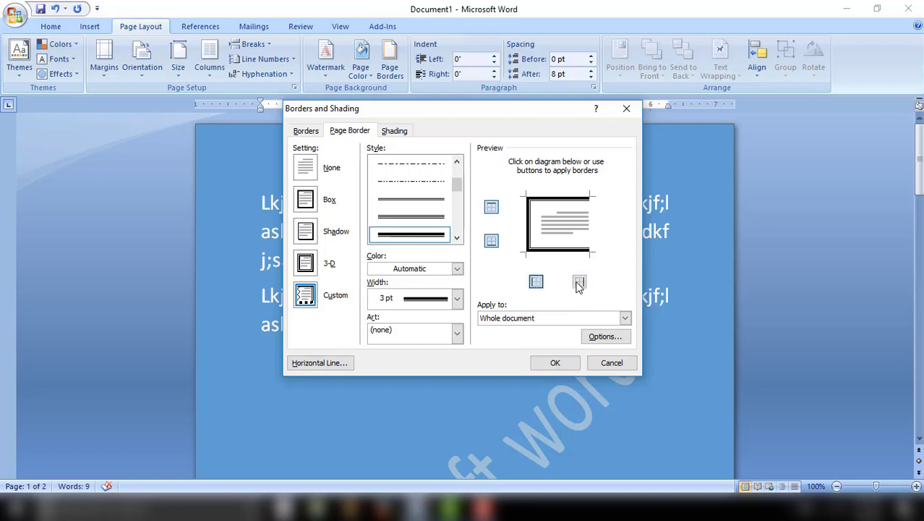
left_click(579, 281)
left_click(490, 240)
Restore the full box edges, choose the solid line style, and apply the border
left_click(495, 210)
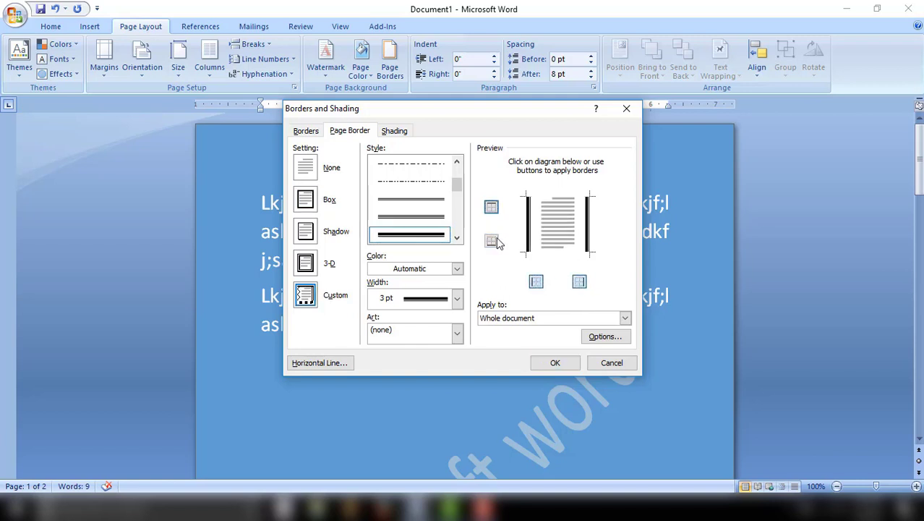
left_click(491, 240)
left_click(494, 209)
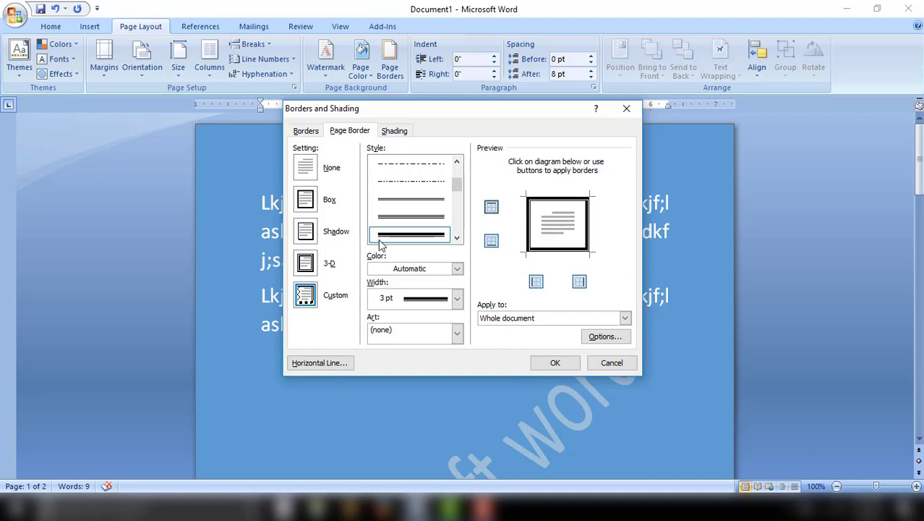
left_click_drag(453, 185, 453, 174)
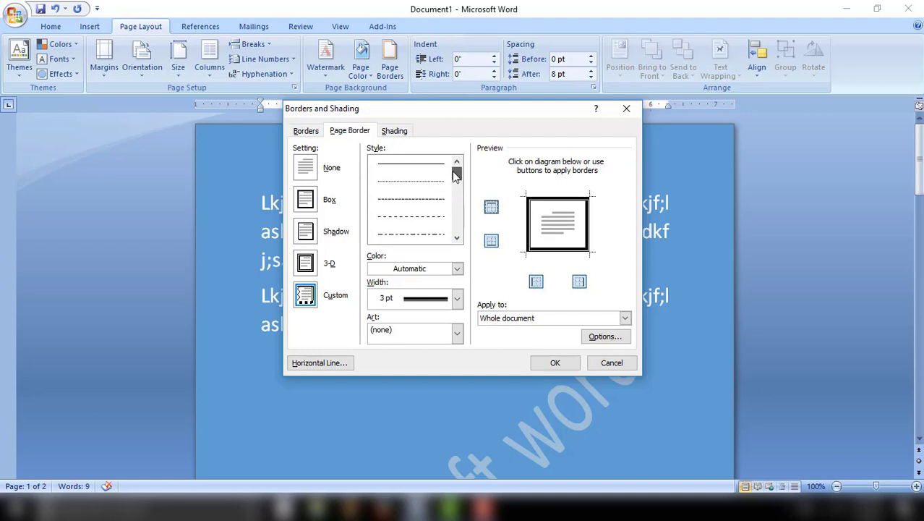
left_click(410, 164)
left_click(551, 362)
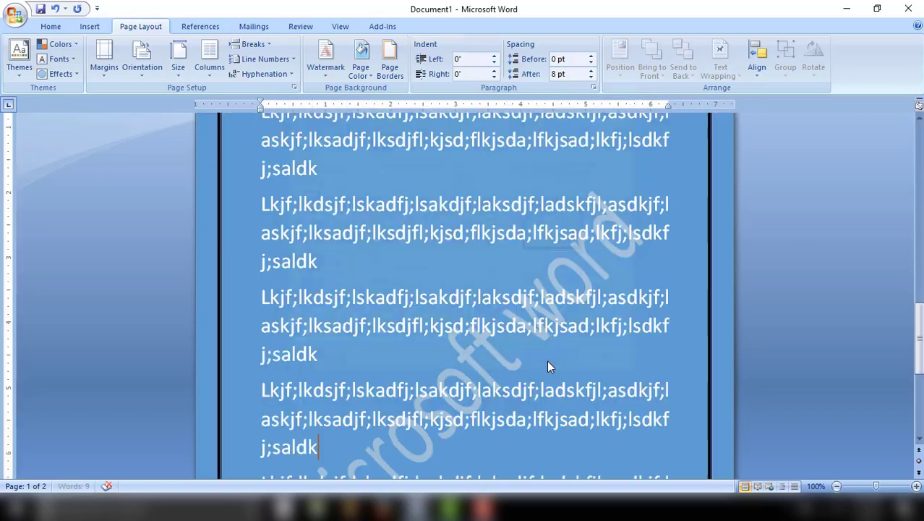
scroll(403, 340, "down", 5)
scroll(390, 329, "up", 1)
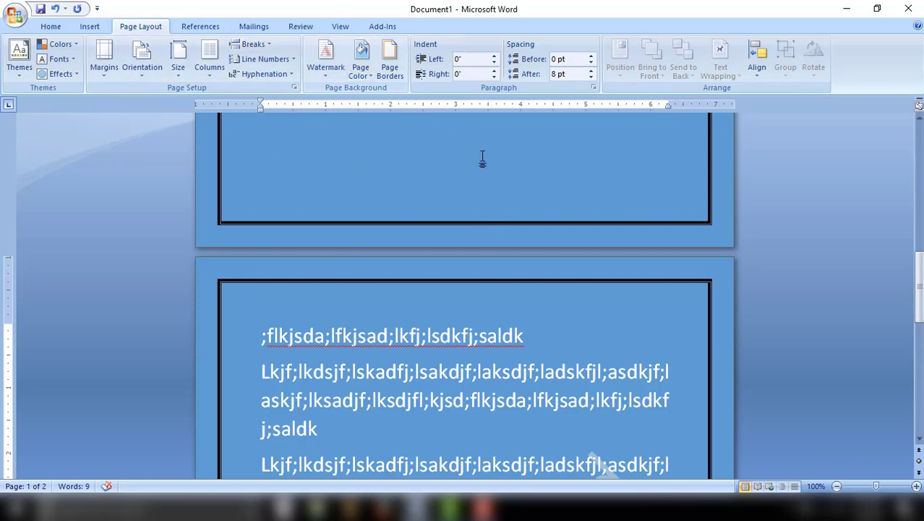
Change the page border to a thin ½ pt solid Box line
left_click(398, 68)
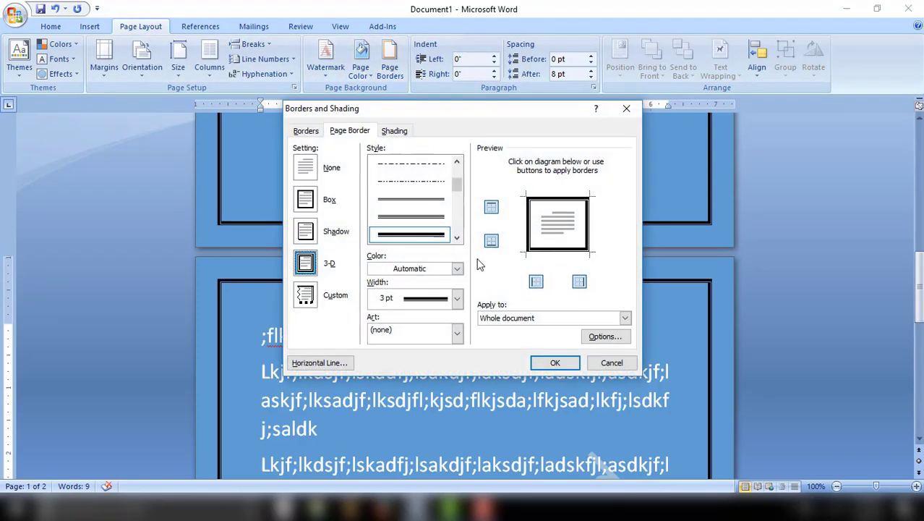
scroll(438, 230, "up", 2)
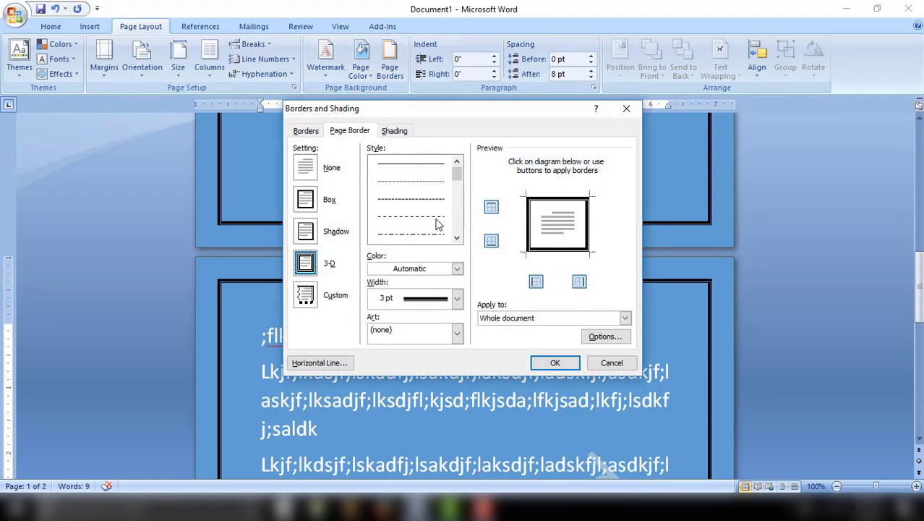
left_click(408, 167)
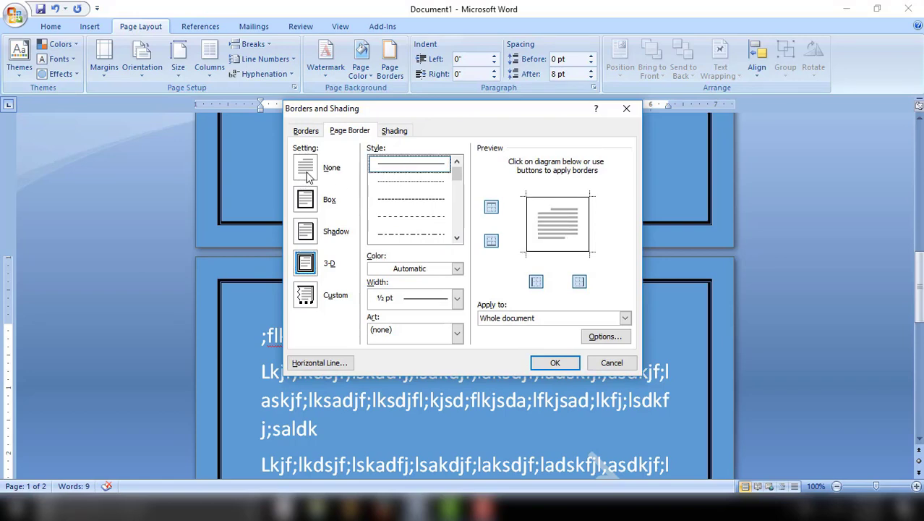
left_click(305, 200)
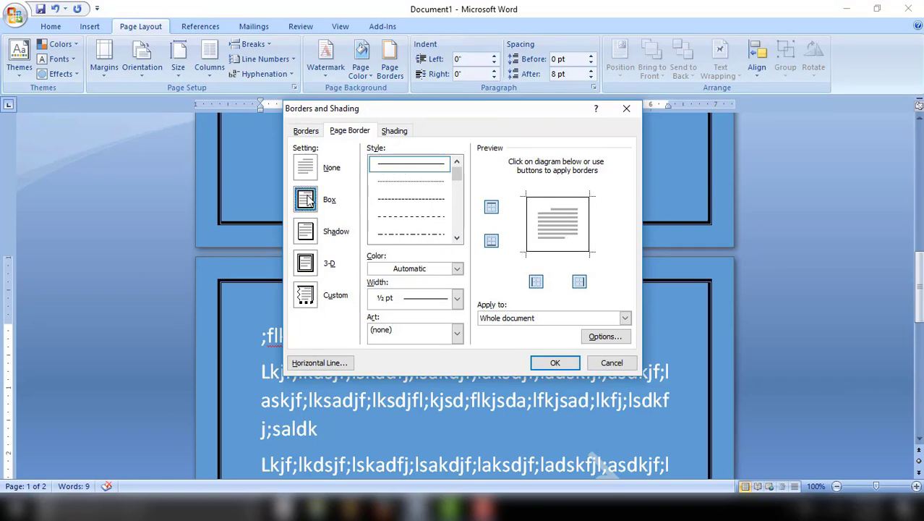
left_click(549, 363)
scroll(421, 300, "down", 8)
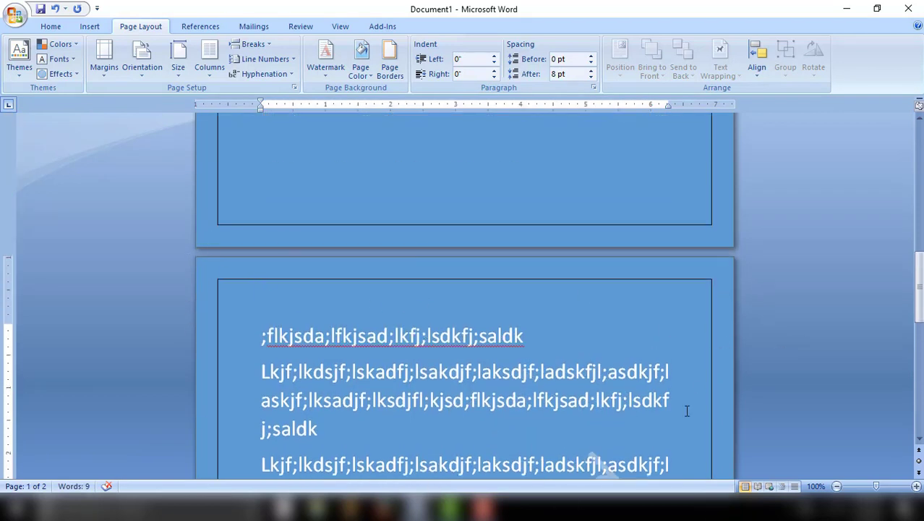
scroll(549, 272, "down", 5)
scroll(551, 273, "up", 8)
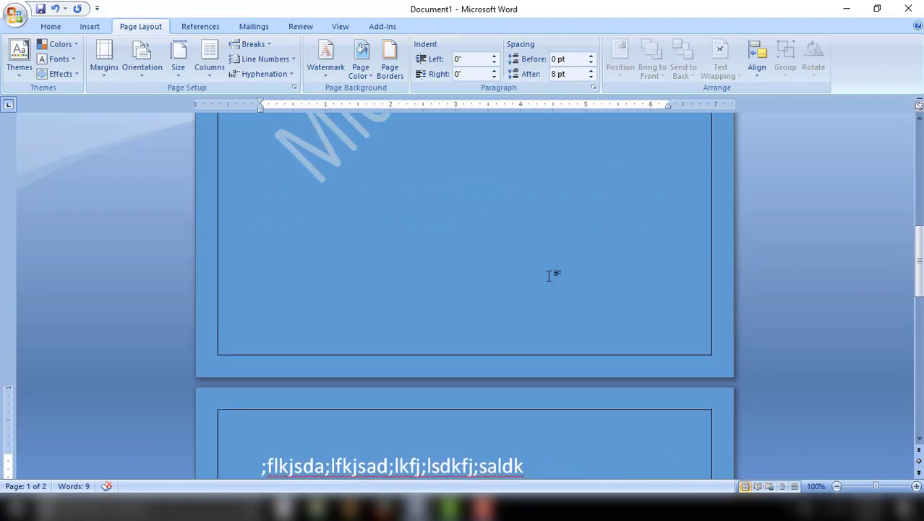
scroll(551, 272, "down", 4)
scroll(548, 274, "up", 2)
scroll(546, 270, "up", 4)
scroll(548, 269, "down", 10)
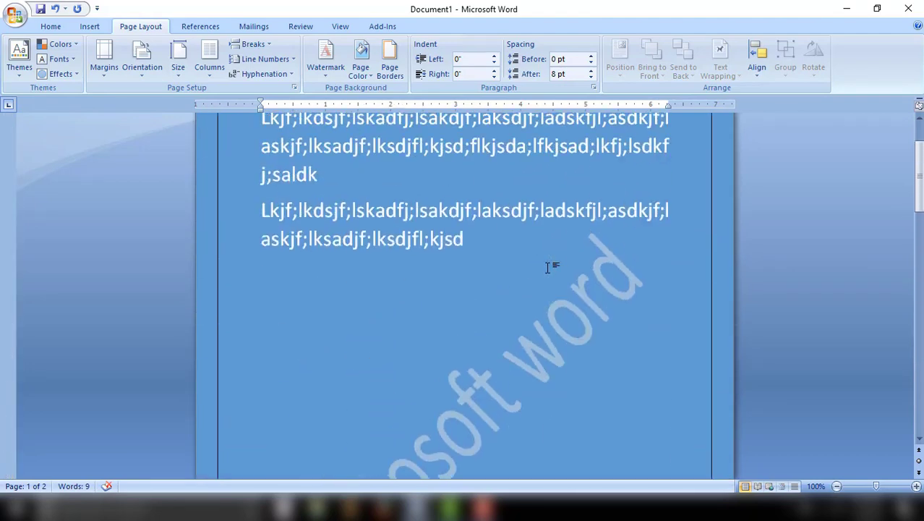
scroll(548, 268, "up", 2)
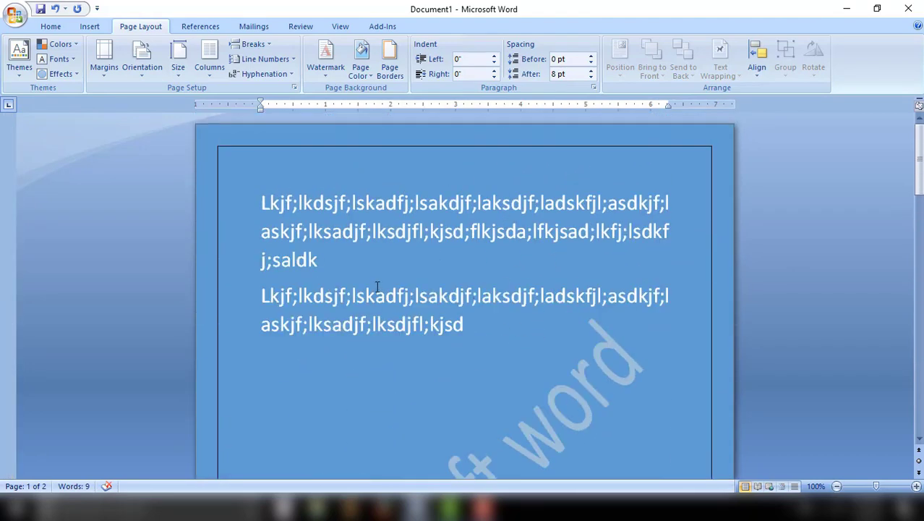